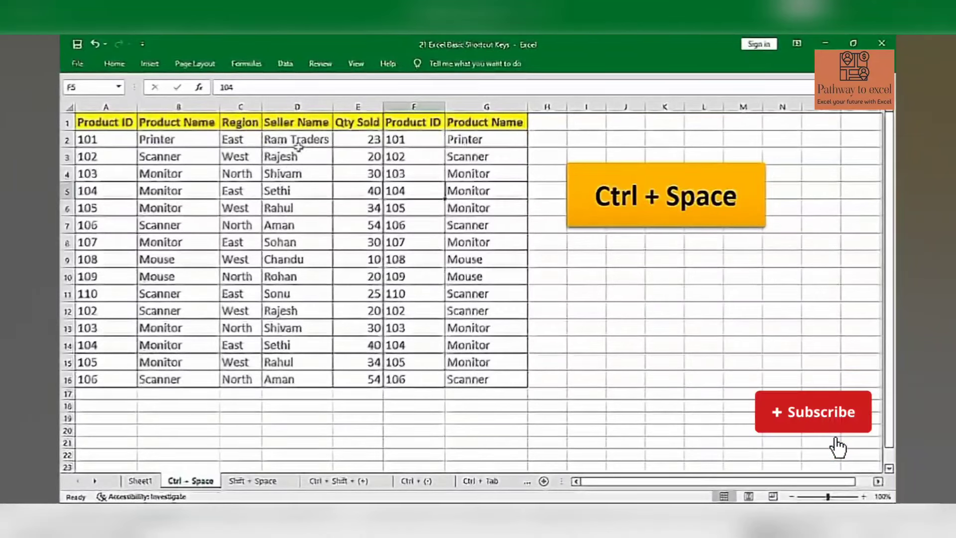
Select the entire Seller Name column D, followed by the entire second Product ID column F
{"action": "left_click", "coordinate": [294, 190]}
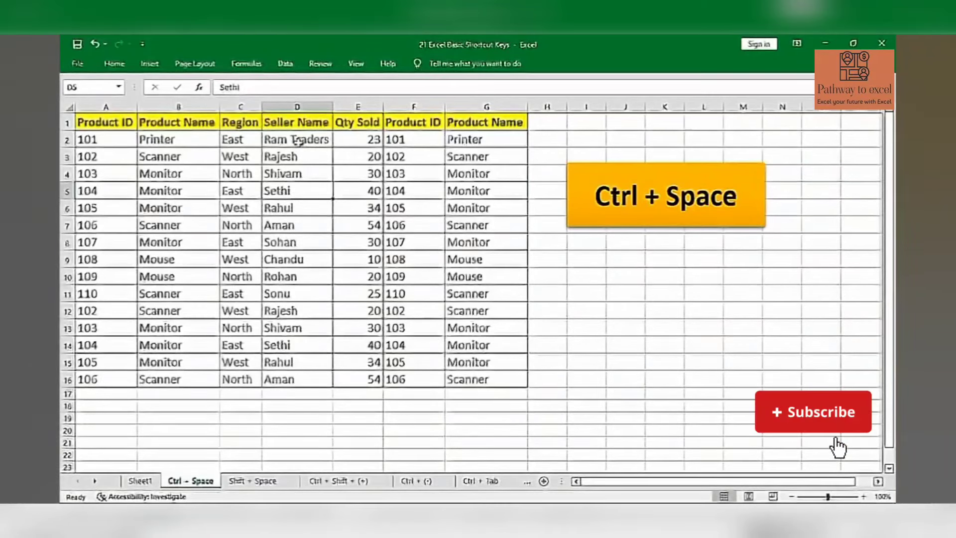
{"action": "key", "text": "ctrl+space"}
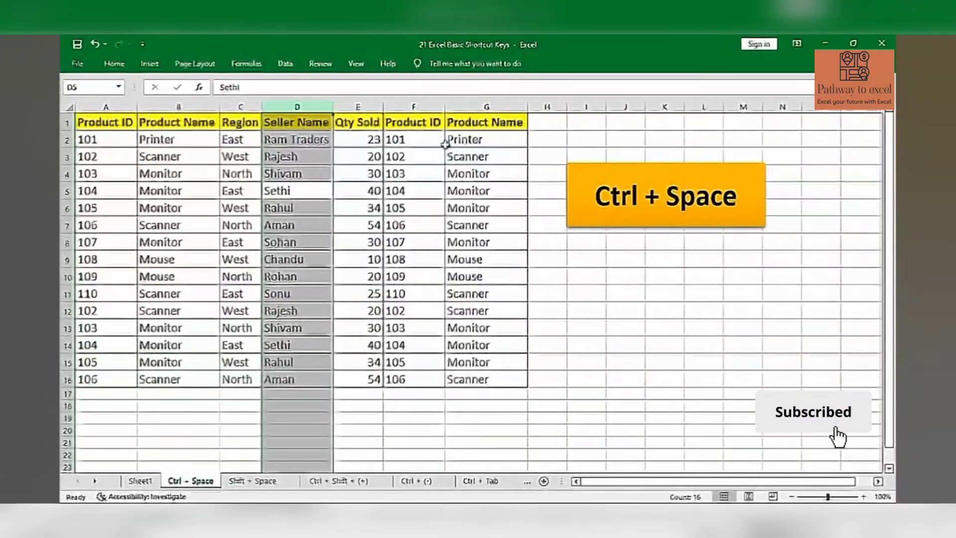
{"action": "left_click", "coordinate": [412, 174]}
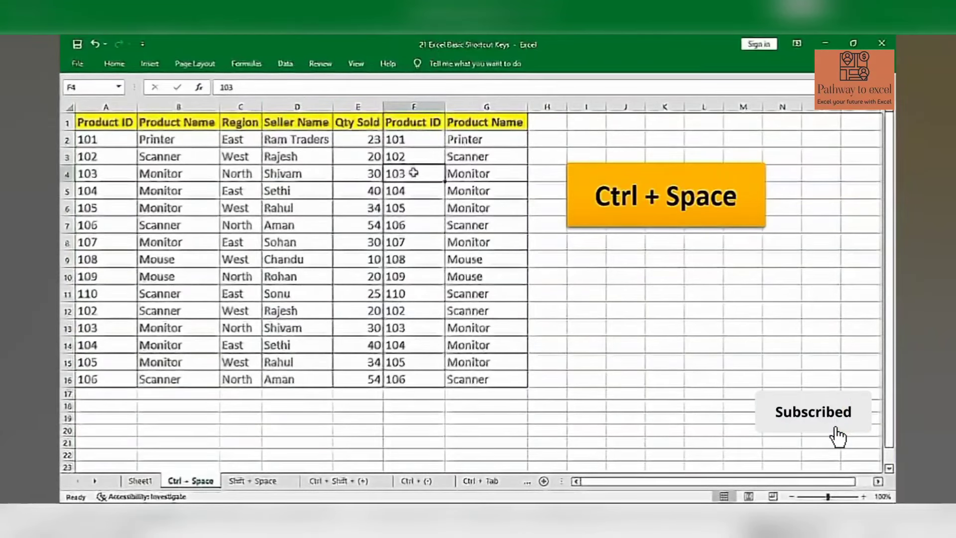
{"action": "key", "text": "ctrl+space"}
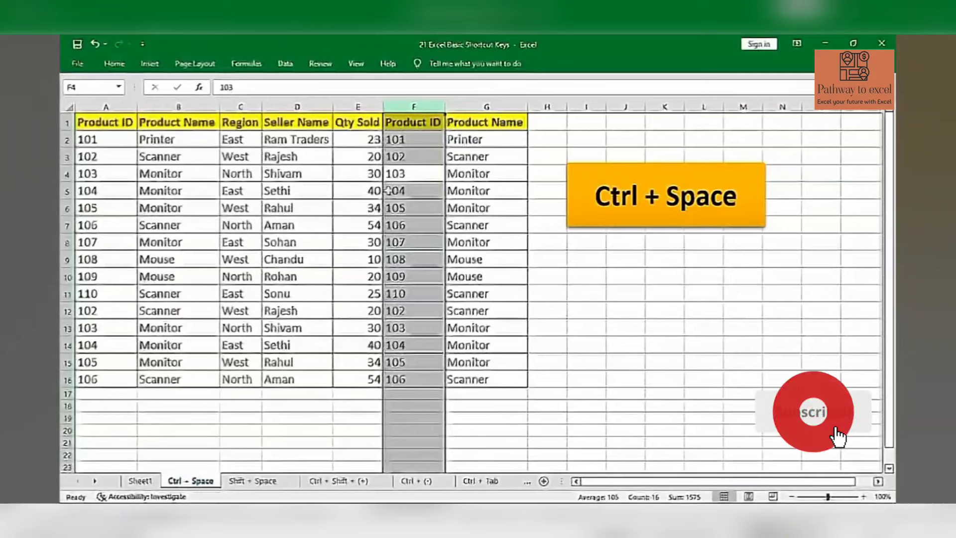
{"action": "left_click", "coordinate": [460, 156]}
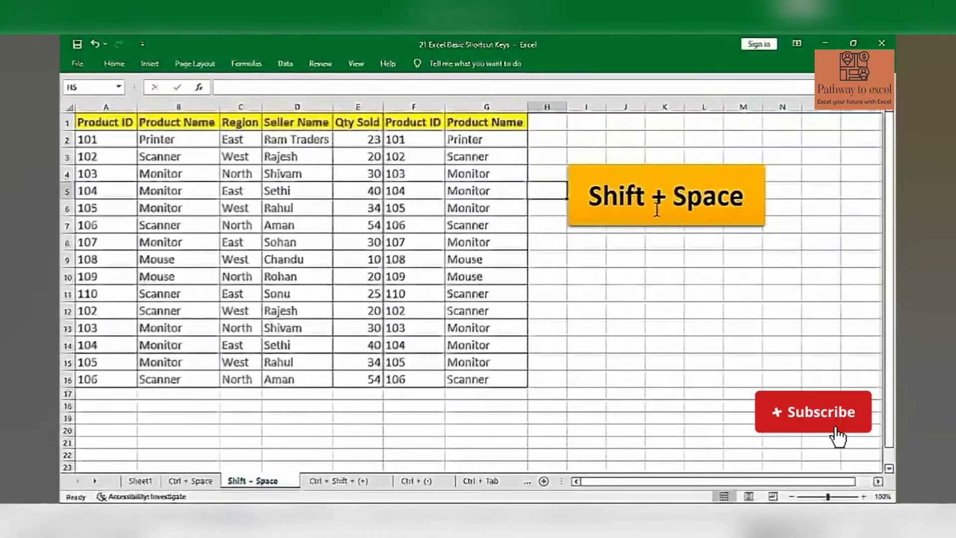
On the Shift + Space sheet, select the entire rows 5, 6 and 8, one after another
{"action": "left_click", "coordinate": [664, 276]}
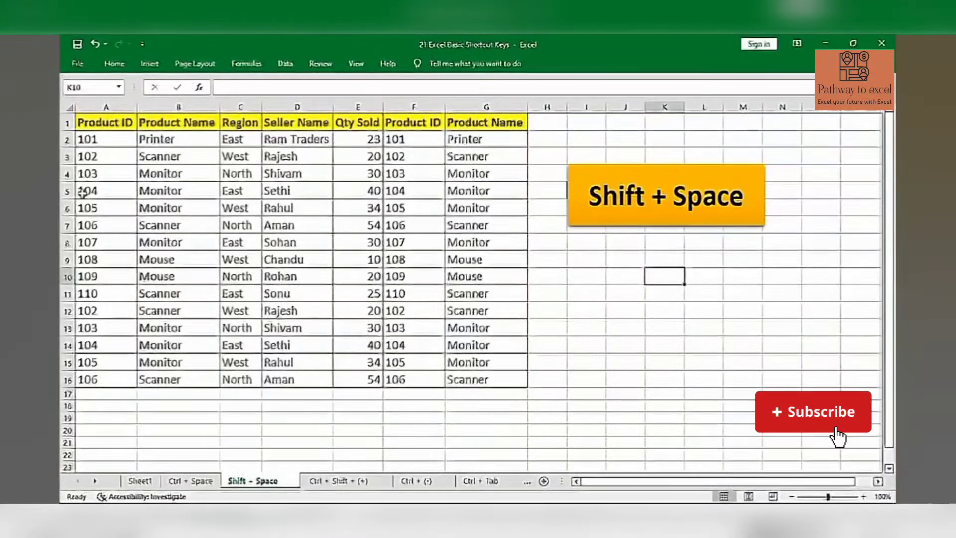
{"action": "left_click", "coordinate": [139, 192]}
{"action": "left_click", "coordinate": [138, 193]}
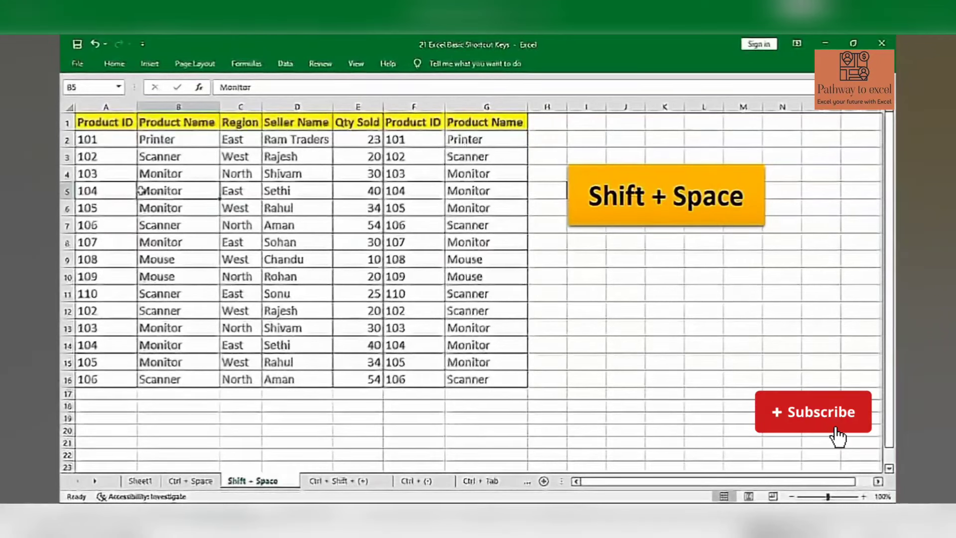
{"action": "key", "text": "shift+space"}
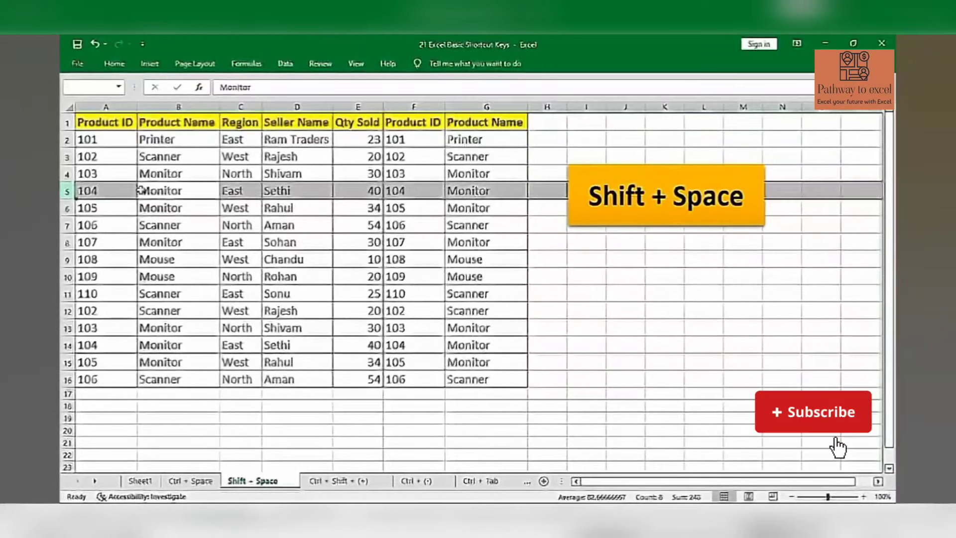
{"action": "left_click", "coordinate": [172, 208]}
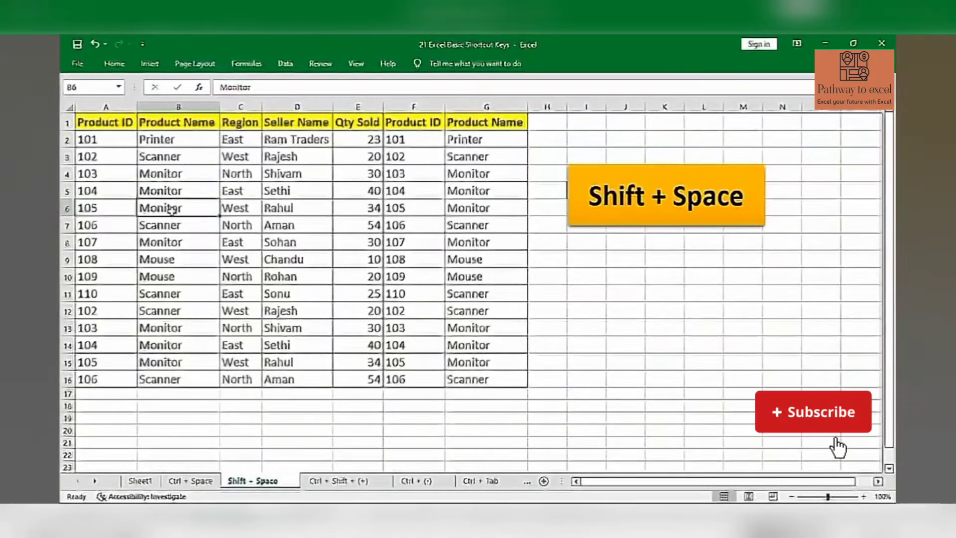
{"action": "key", "text": "shift+space"}
{"action": "left_click", "coordinate": [174, 243]}
{"action": "key", "text": "shift+space"}
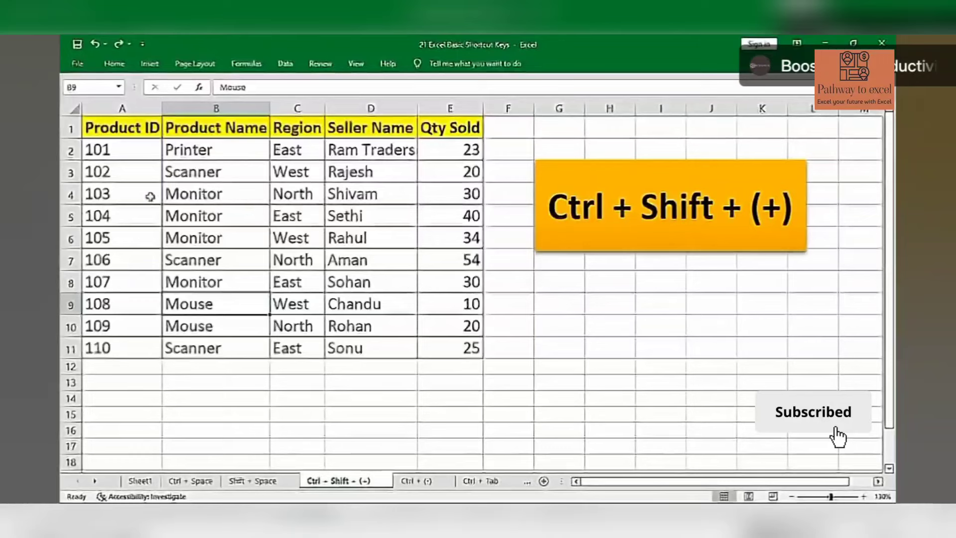
Try inserting a blank column before the Region column, and undo the insertion
{"action": "left_click", "coordinate": [297, 195]}
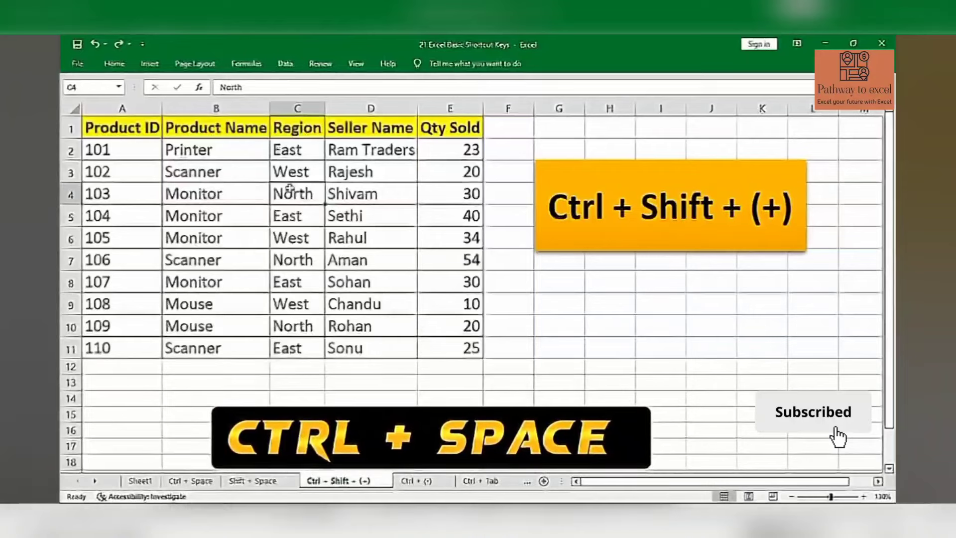
{"action": "key", "text": "ctrl+space"}
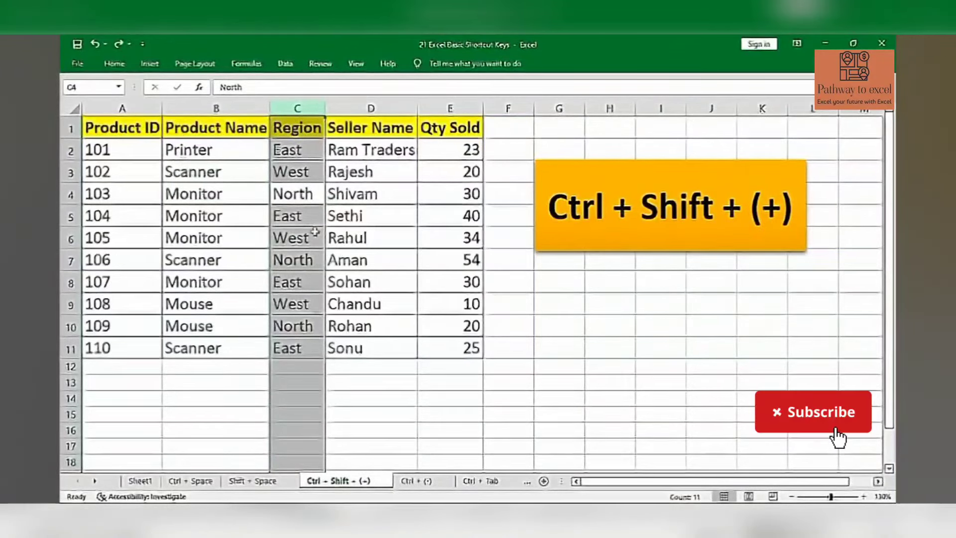
{"action": "key", "text": "ctrl+shift+plus"}
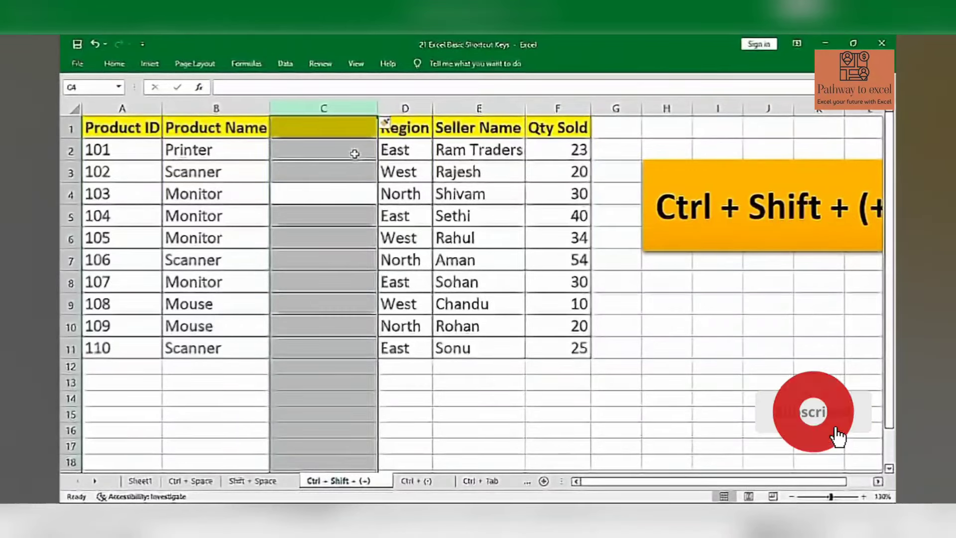
{"action": "key", "text": "ctrl+z"}
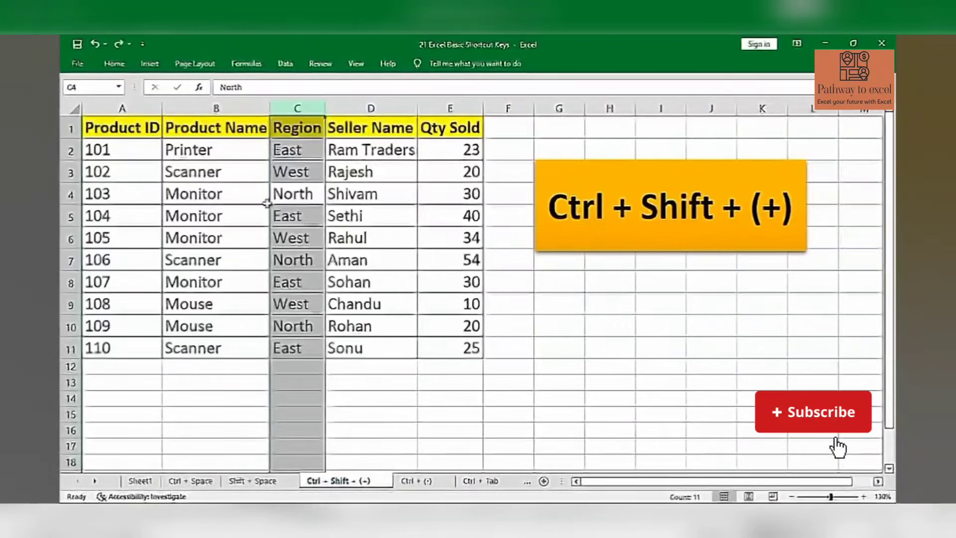
{"action": "left_click", "coordinate": [388, 261]}
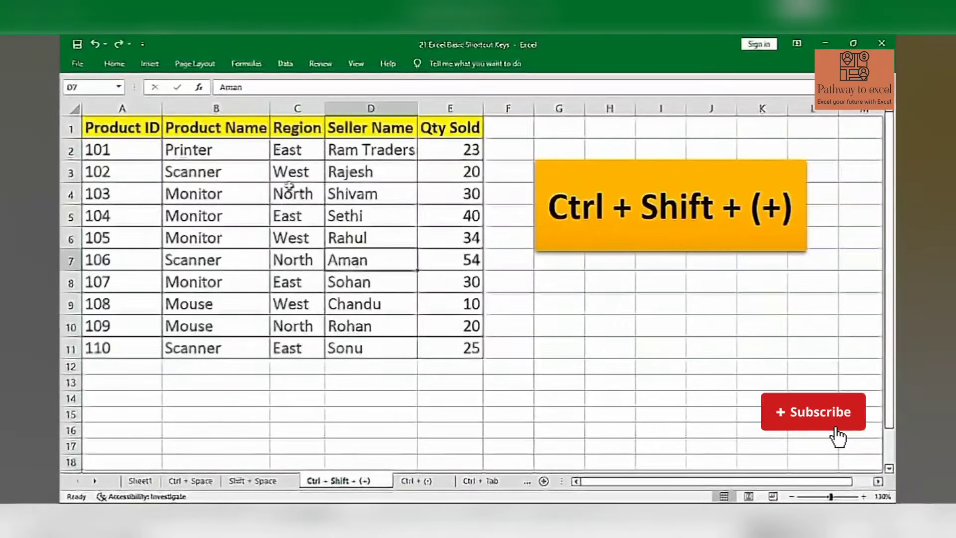
Insert two blank rows above row 5, the row of product 104
{"action": "left_click", "coordinate": [128, 214]}
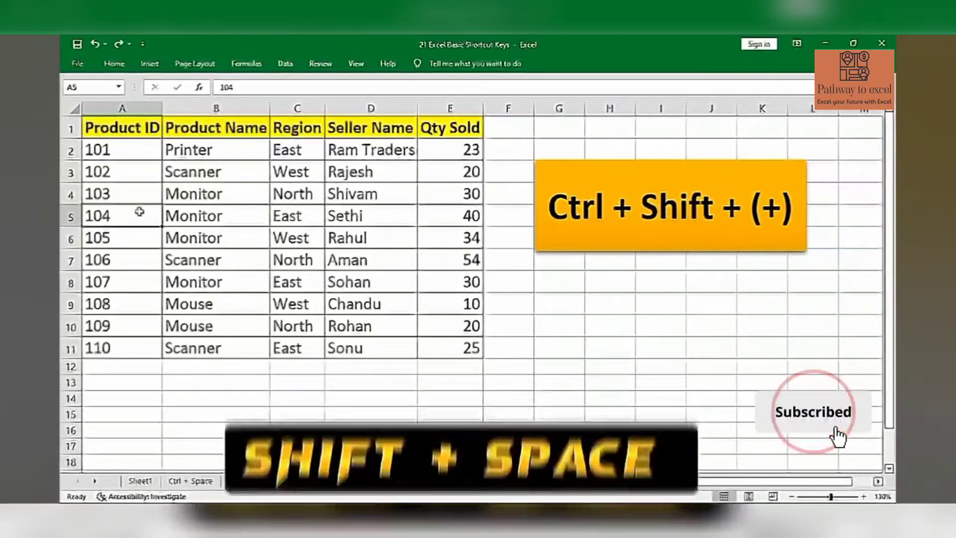
{"action": "key", "text": "shift+space"}
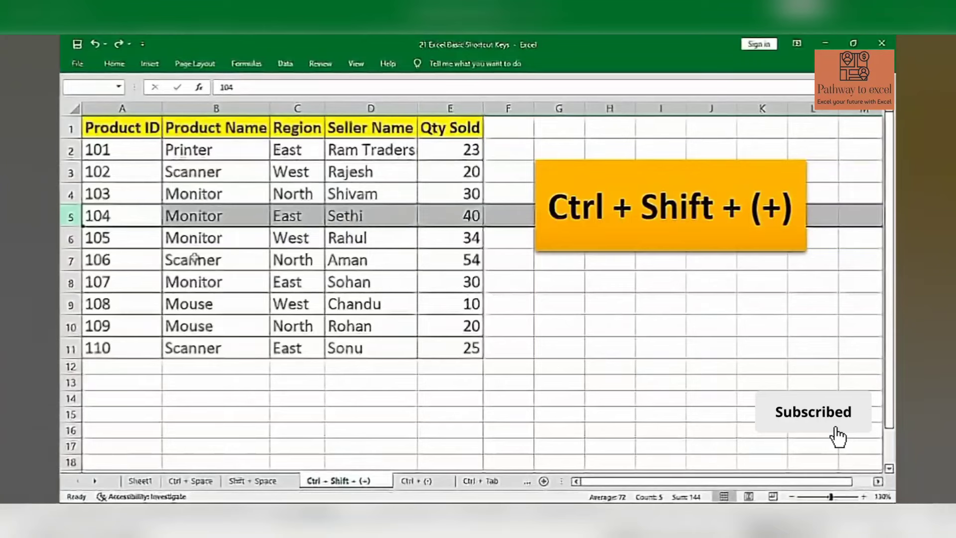
{"action": "key", "text": "ctrl+shift+plus"}
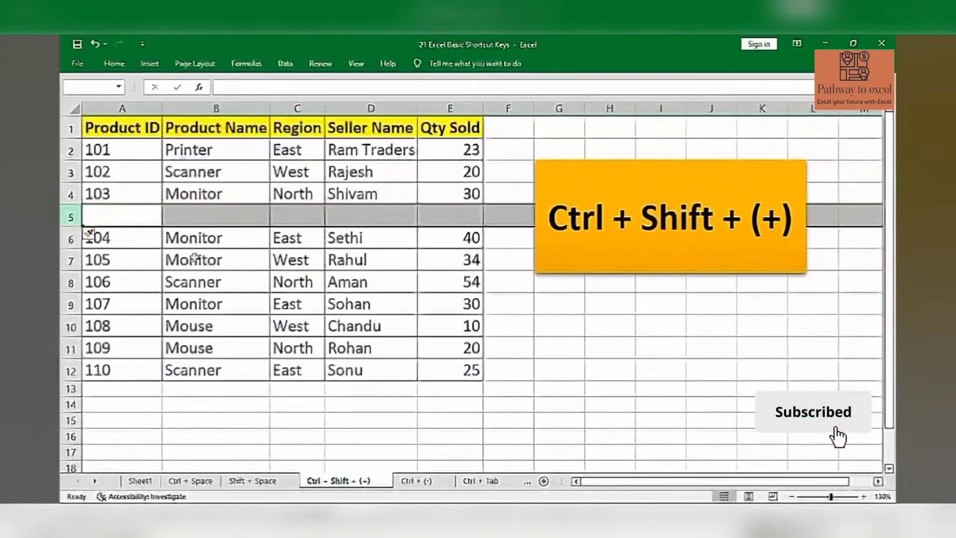
{"action": "key", "text": "ctrl+shift+plus"}
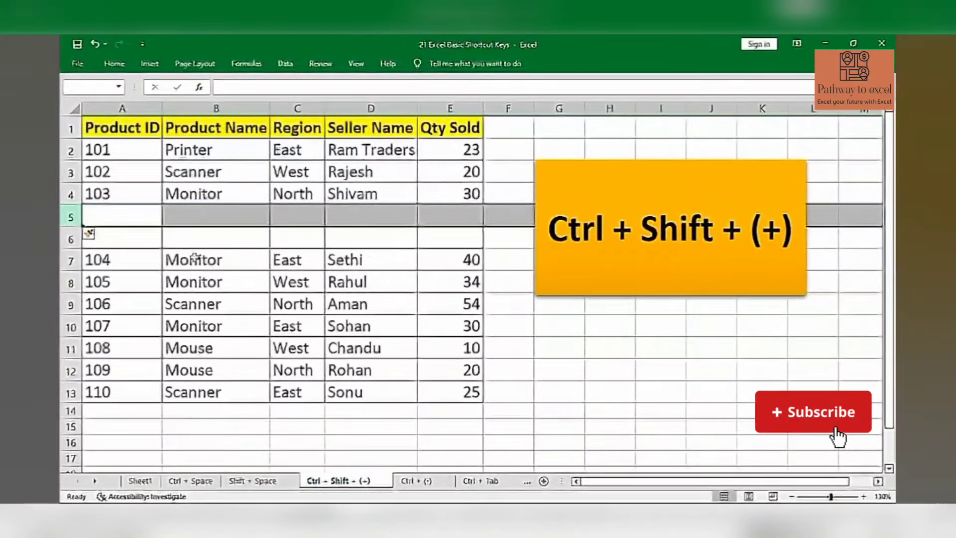
Select the entire Region column, followed by the entire row 4
{"action": "left_click", "coordinate": [297, 128]}
{"action": "key", "text": "ctrl+space"}
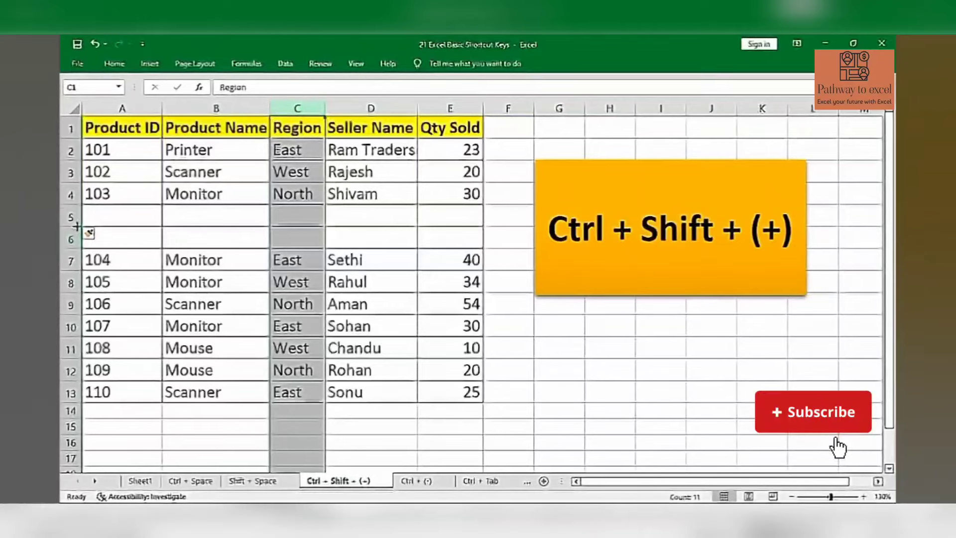
{"action": "left_click", "coordinate": [71, 193]}
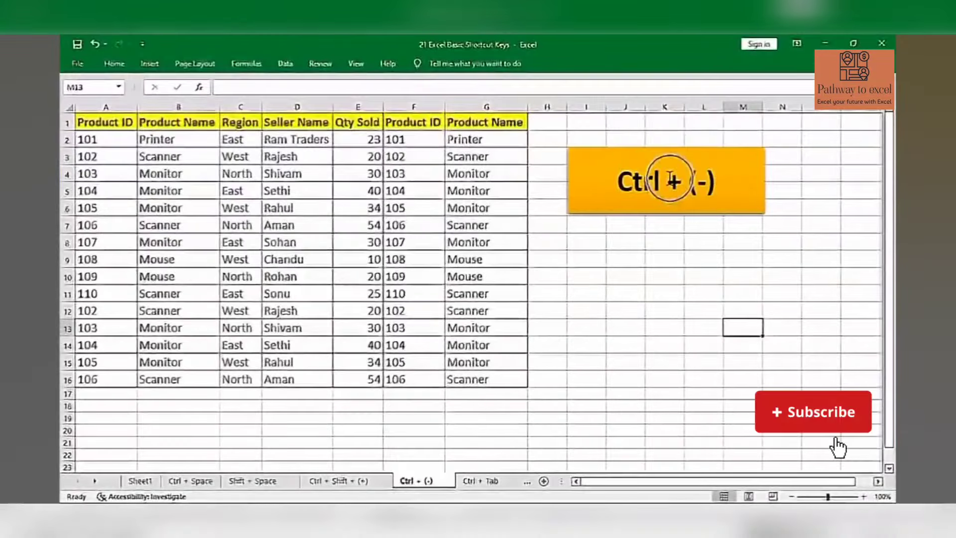
On the Ctrl + (-) sheet, select the whole Seller Name column, followed by row 4, and clear the selection
{"action": "left_click", "coordinate": [299, 158]}
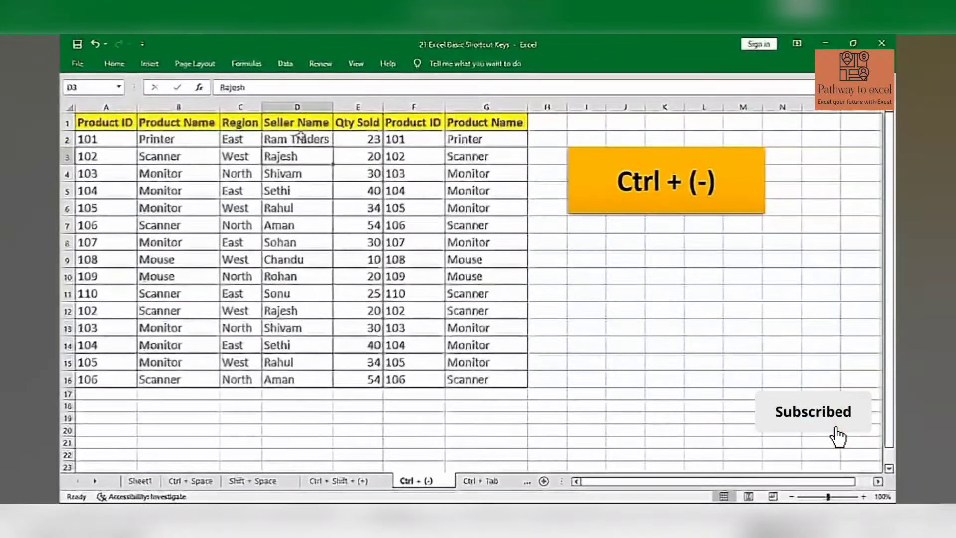
{"action": "left_click", "coordinate": [297, 107]}
{"action": "left_click", "coordinate": [75, 175]}
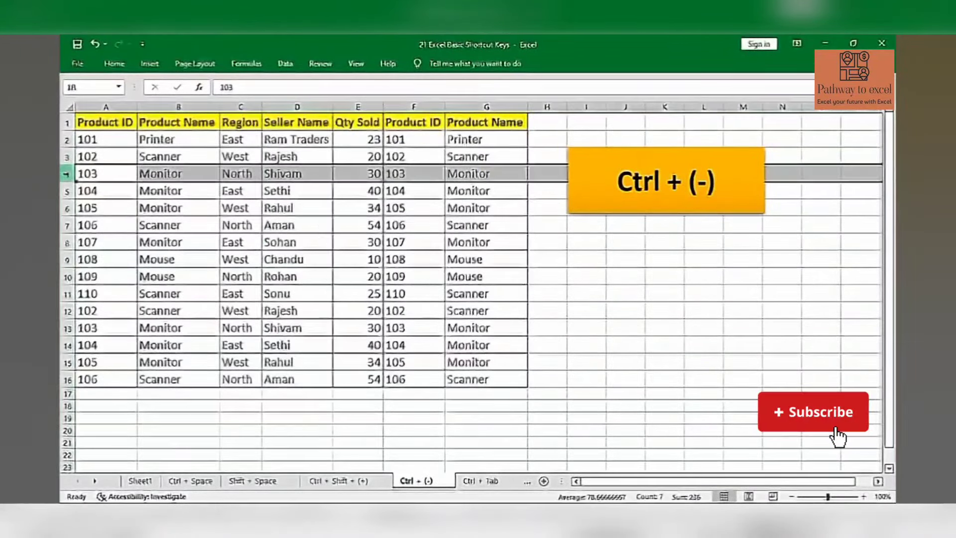
{"action": "right_click", "coordinate": [686, 188]}
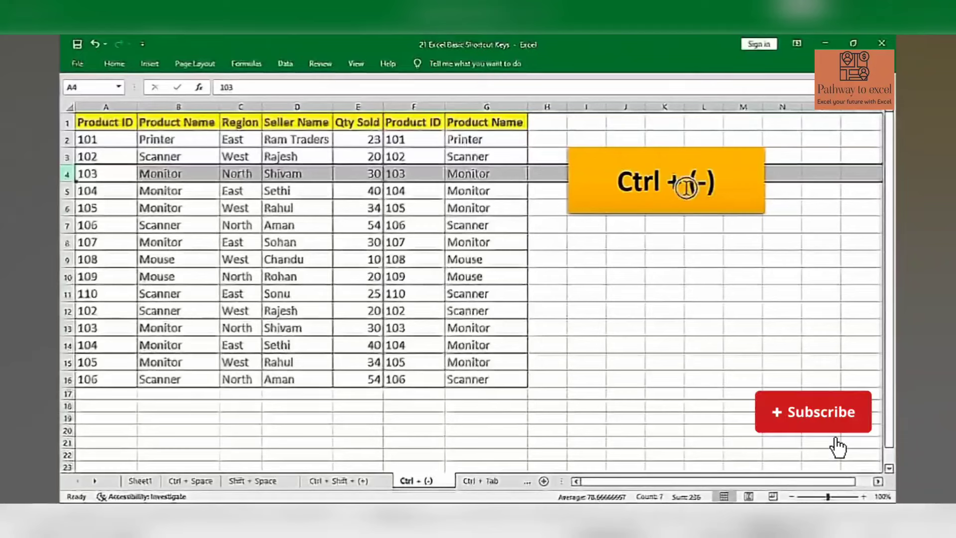
{"action": "left_click", "coordinate": [376, 262]}
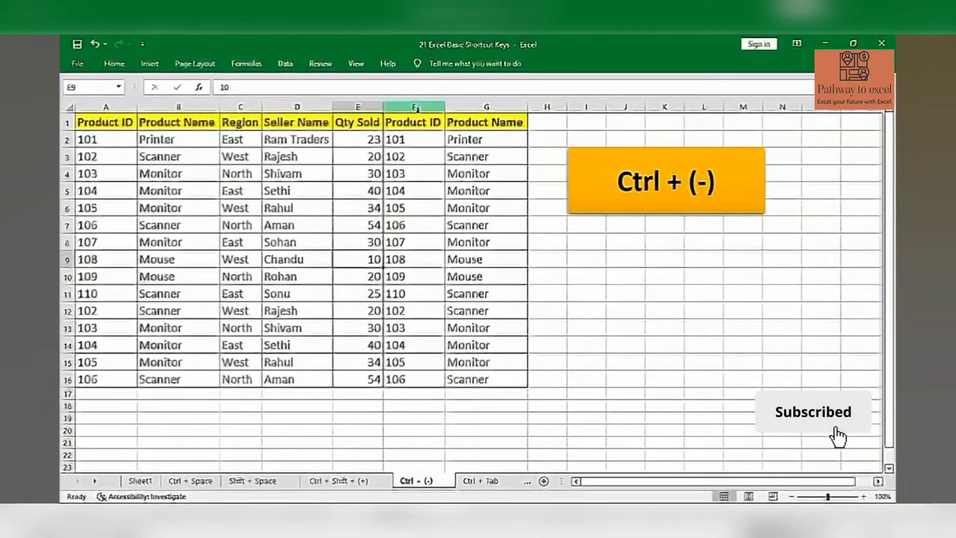
Delete the second Product ID column, column F
{"action": "left_click", "coordinate": [416, 106]}
{"action": "left_click", "coordinate": [419, 170]}
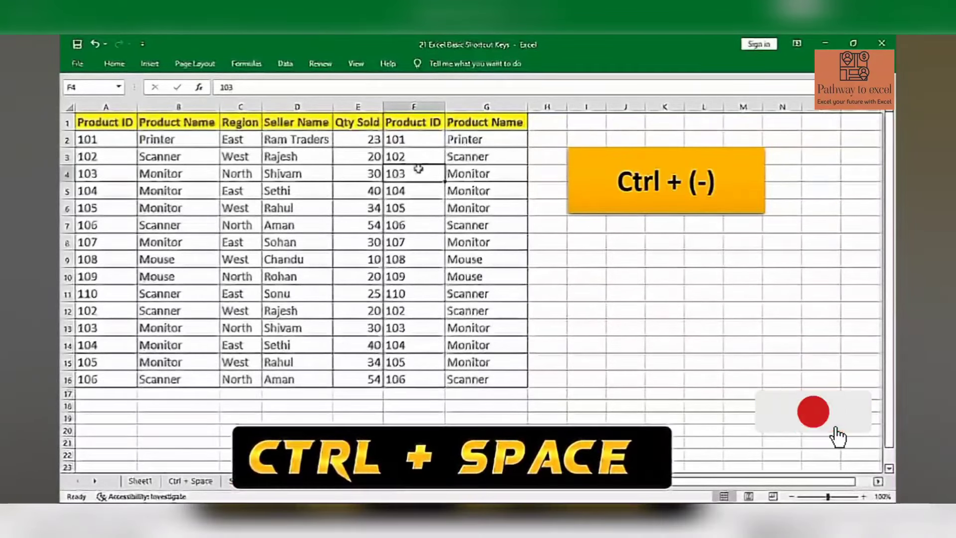
{"action": "key", "text": "ctrl+space"}
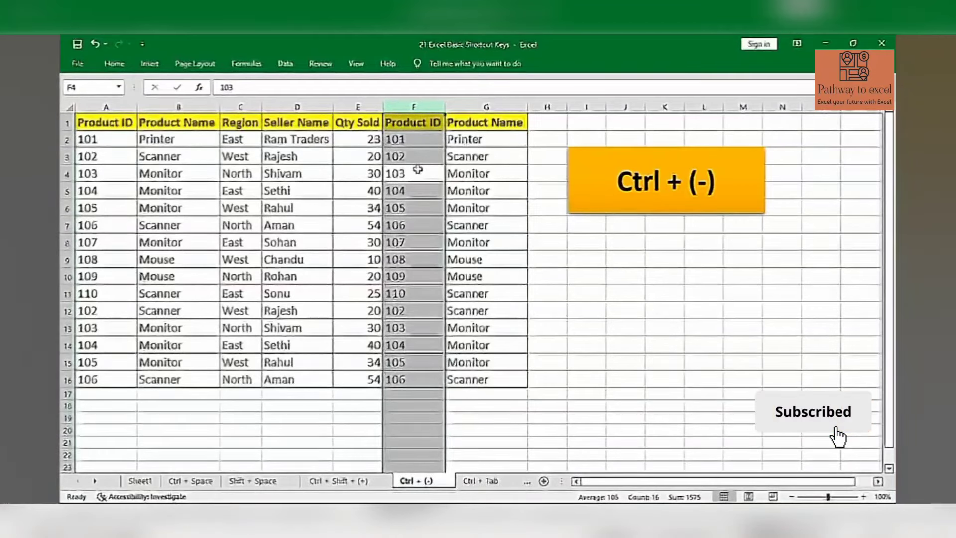
{"action": "key", "text": "ctrl+minus"}
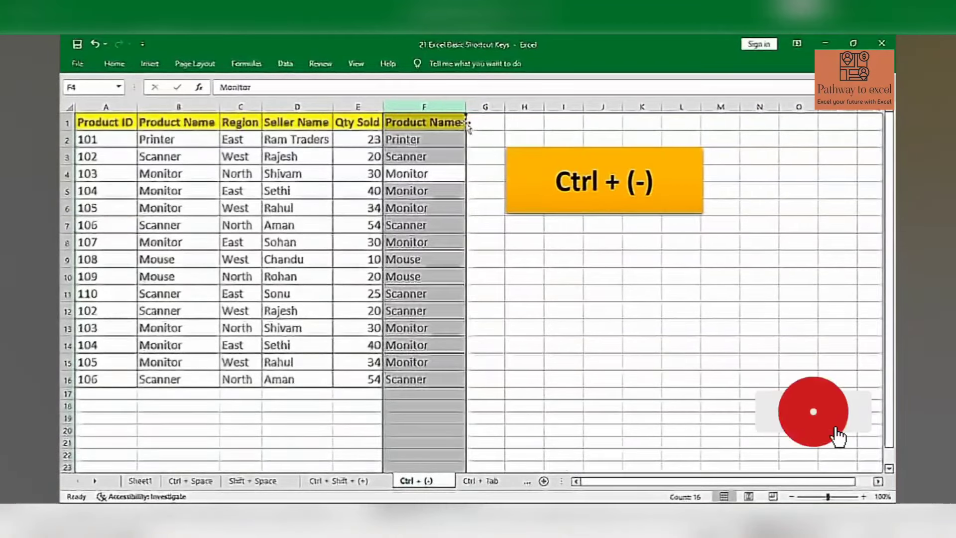
{"action": "left_click", "coordinate": [366, 189]}
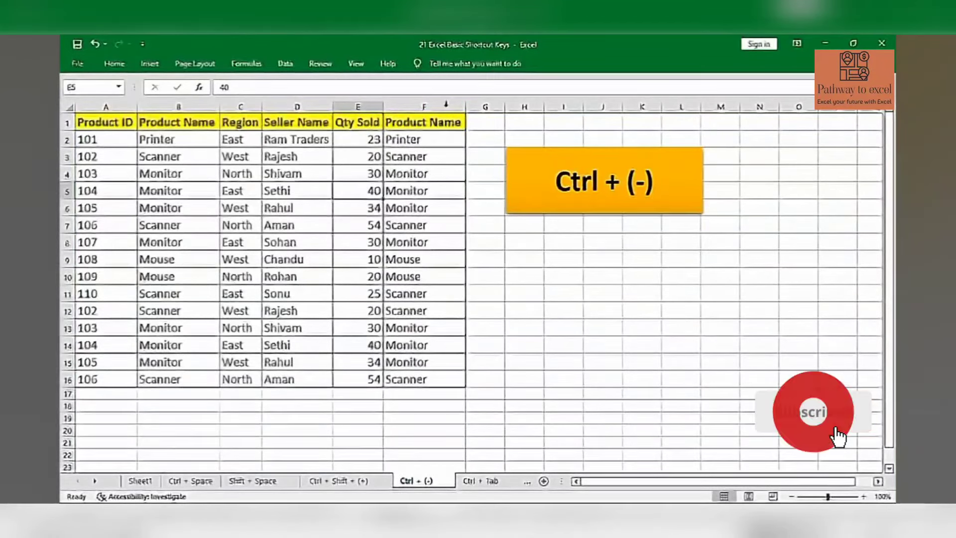
Delete rows 6 and 7, the first entries for products 105 and 106
{"action": "left_click", "coordinate": [100, 208]}
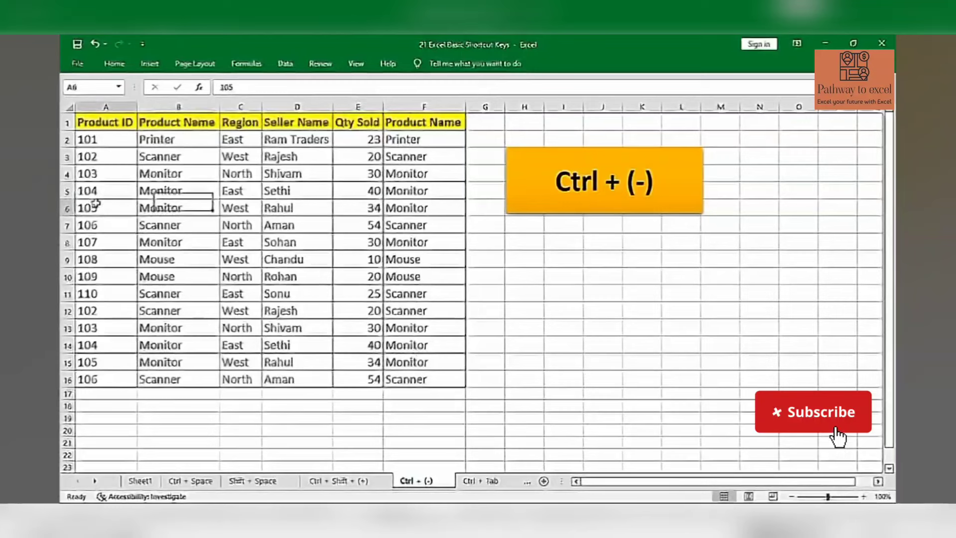
{"action": "key", "text": "shift+space"}
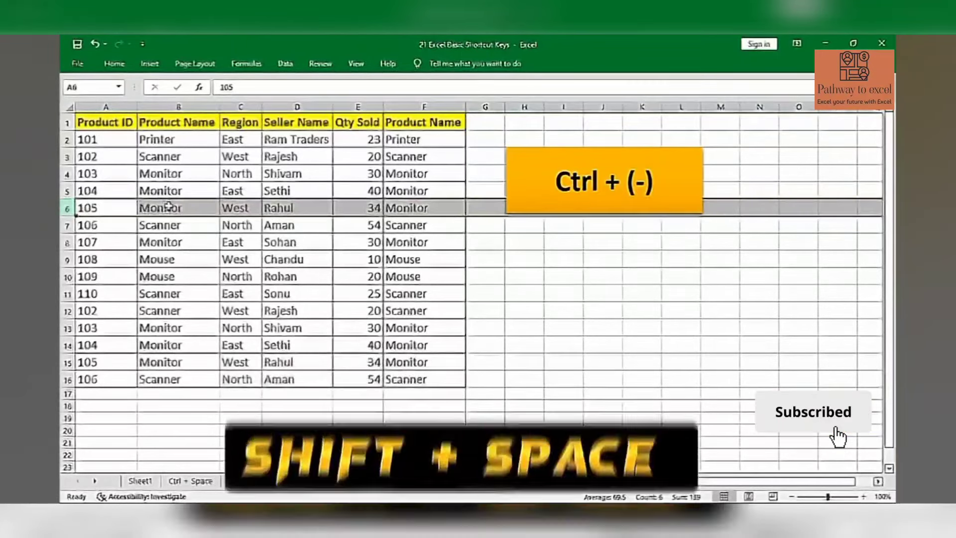
{"action": "left_click", "coordinate": [207, 201]}
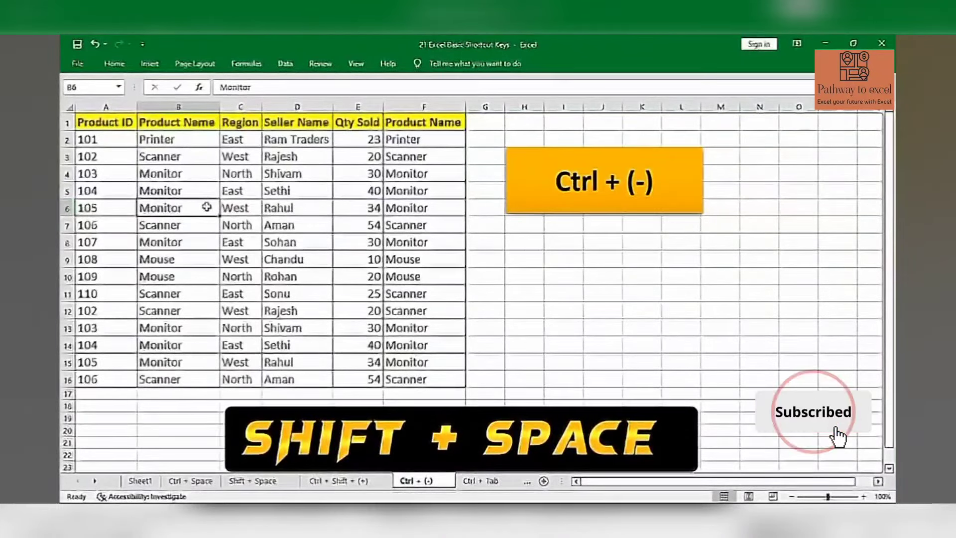
{"action": "key", "text": "shift+space"}
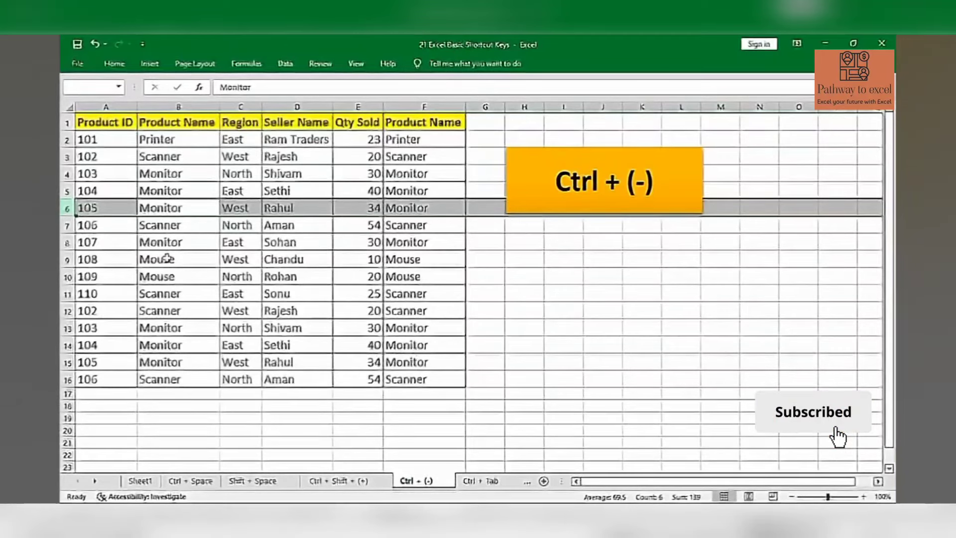
{"action": "key", "text": "ctrl+minus"}
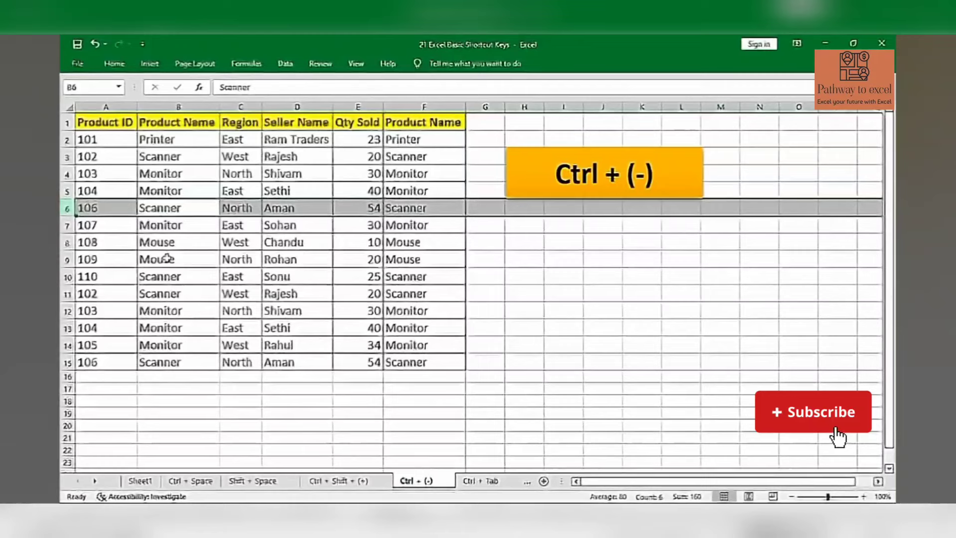
{"action": "key", "text": "ctrl+minus"}
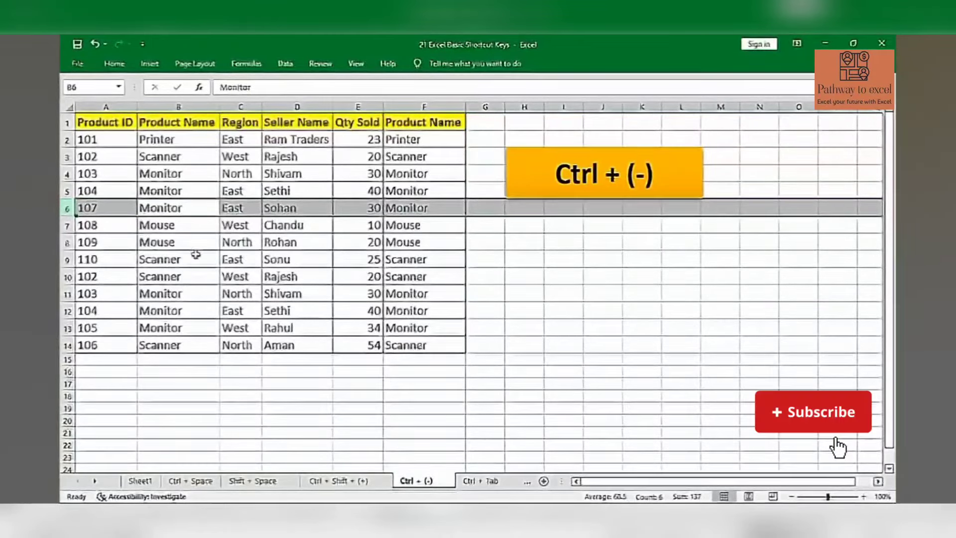
Select the entire Seller Name column, followed by the entire row 5
{"action": "left_click", "coordinate": [378, 241]}
{"action": "left_click", "coordinate": [297, 105]}
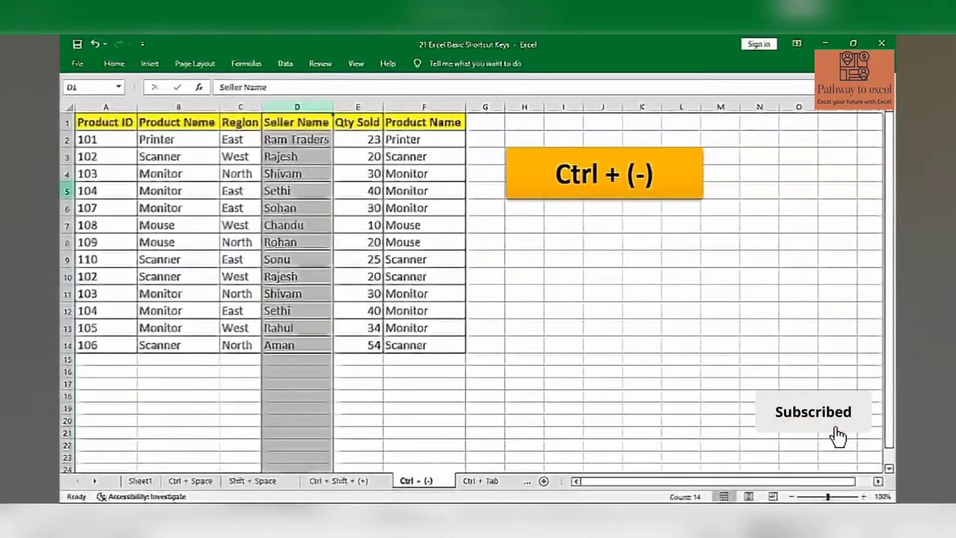
{"action": "left_click", "coordinate": [67, 191]}
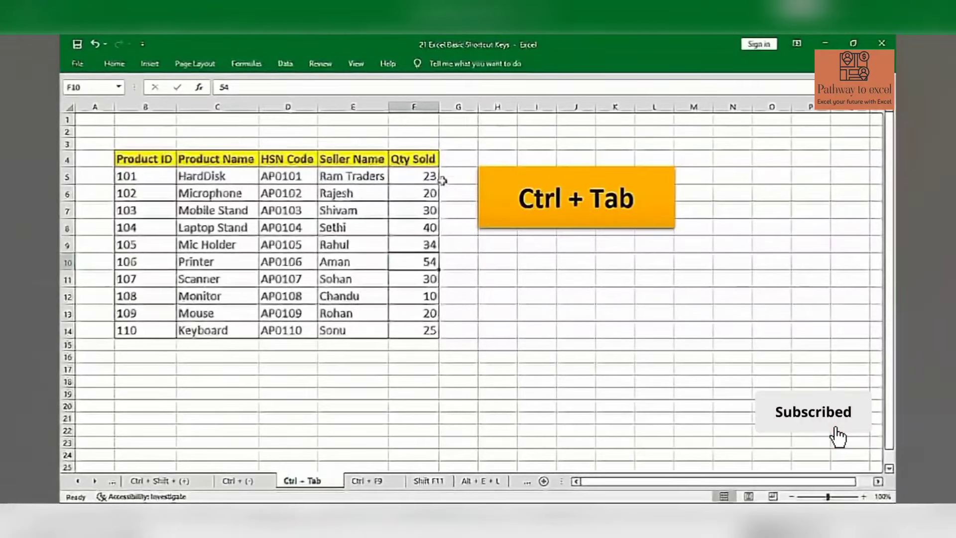
Open the recent Formulas workbook and return to the 21 Excel Basic Shortcut Keys workbook
{"action": "left_click", "coordinate": [78, 63]}
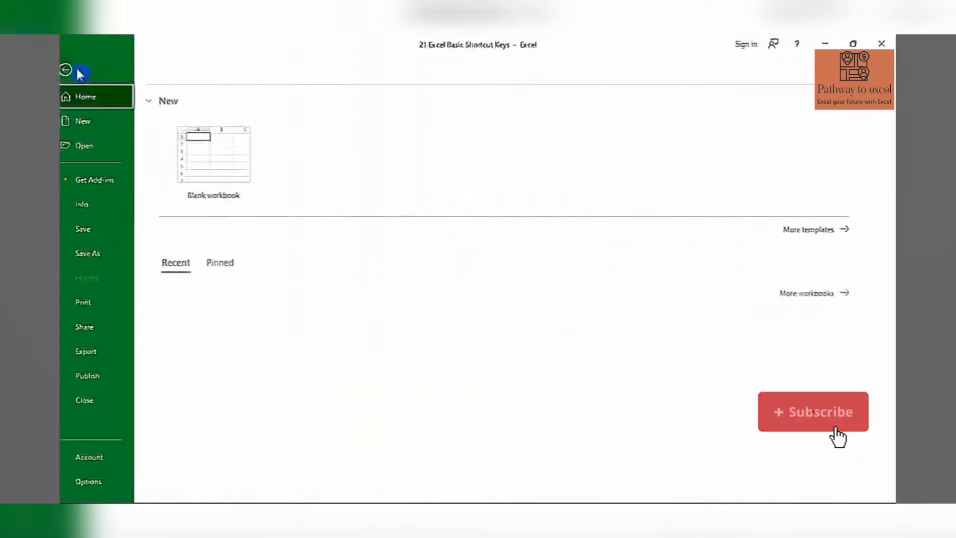
{"action": "left_click", "coordinate": [222, 322]}
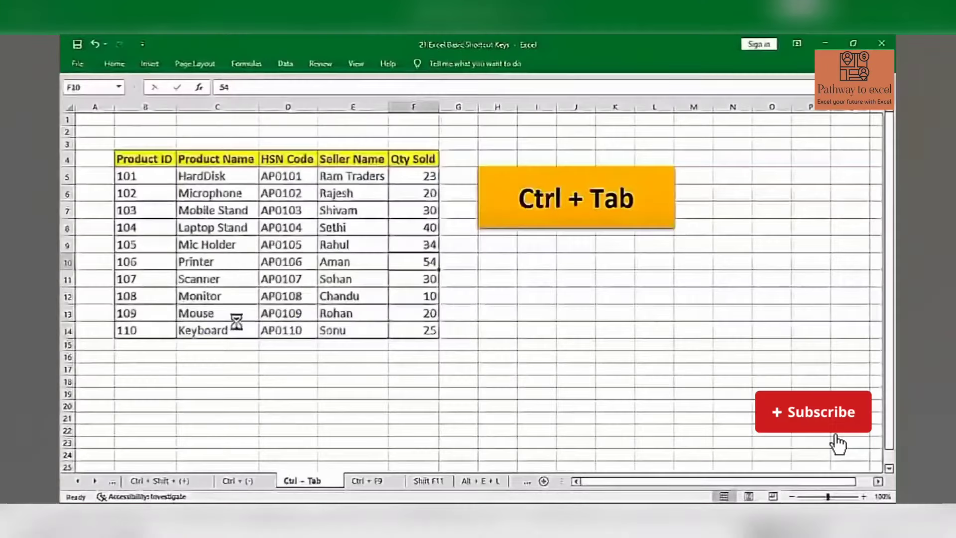
{"action": "key", "text": "alt+Tab"}
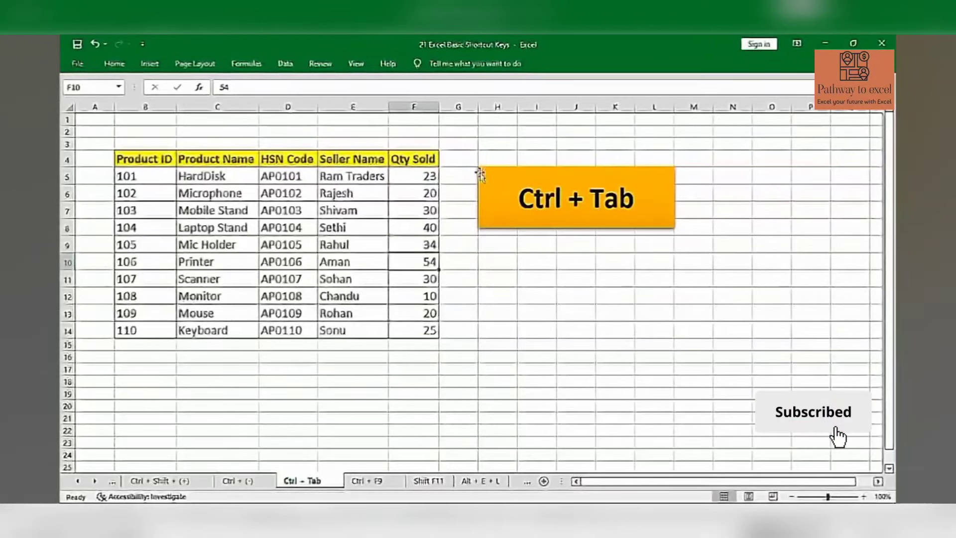
Switch back and forth between the 21 Excel Basic Shortcut Keys and Formulas workbooks, ending in the shortcut keys workbook
{"action": "key", "text": "ctrl+Tab"}
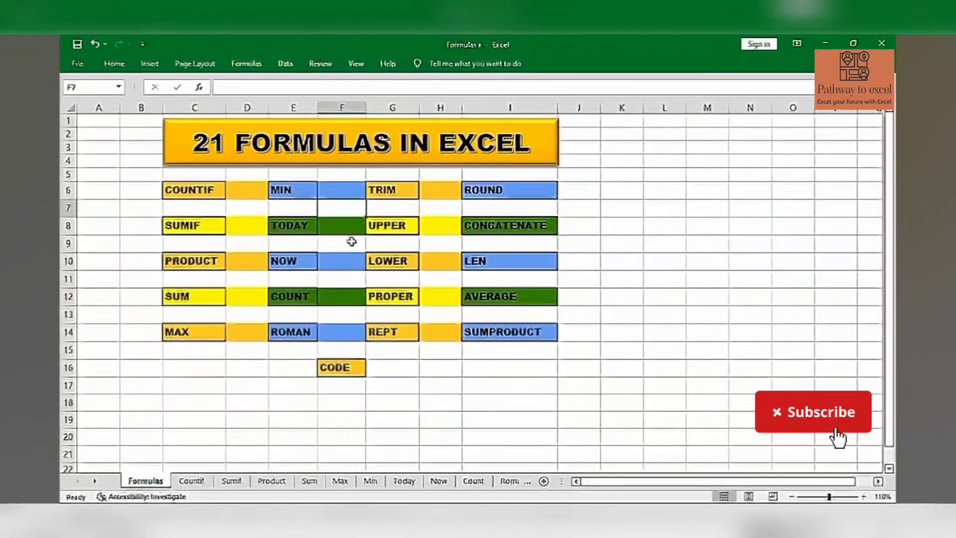
{"action": "key", "text": "ctrl+Tab"}
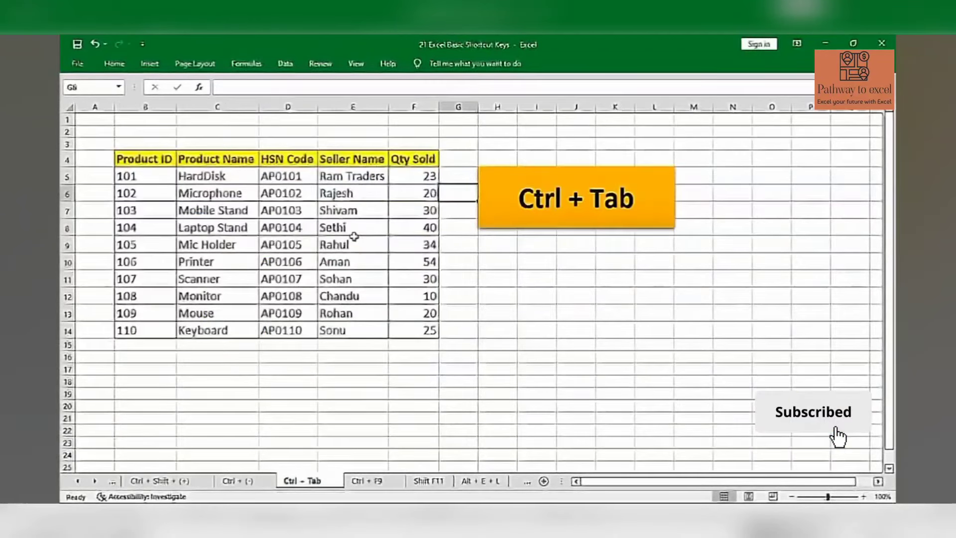
{"action": "key", "text": "ctrl+Tab"}
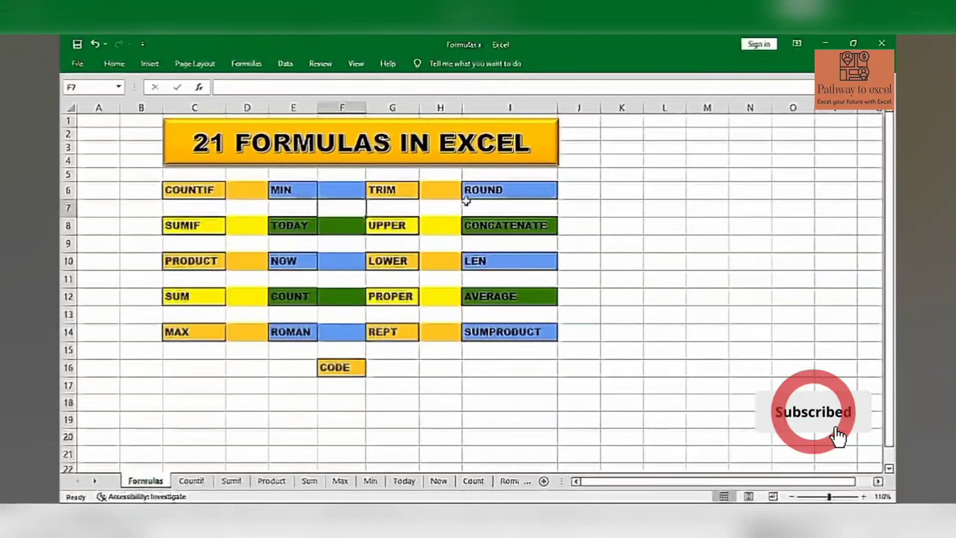
{"action": "key", "text": "ctrl+Tab"}
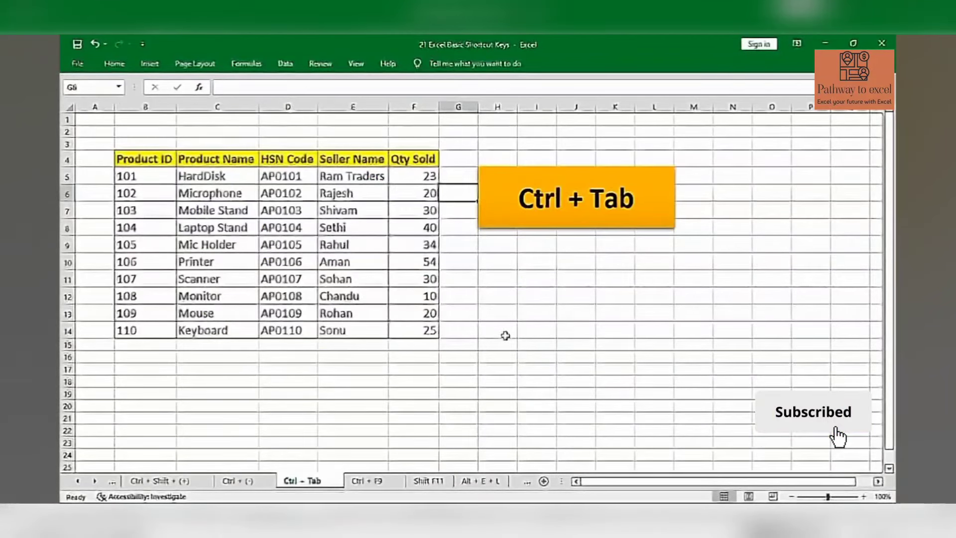
{"action": "left_click", "coordinate": [486, 230]}
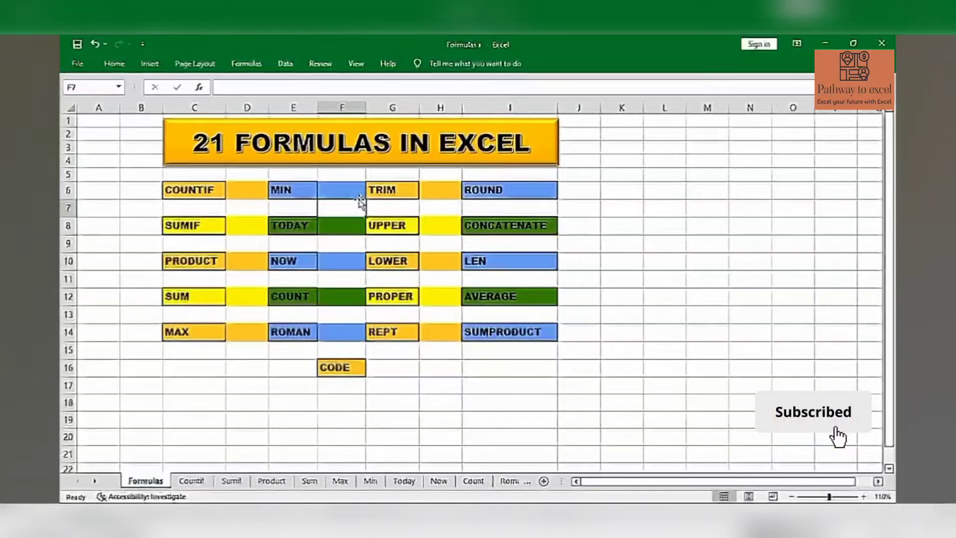
{"action": "key", "text": "alt+Tab"}
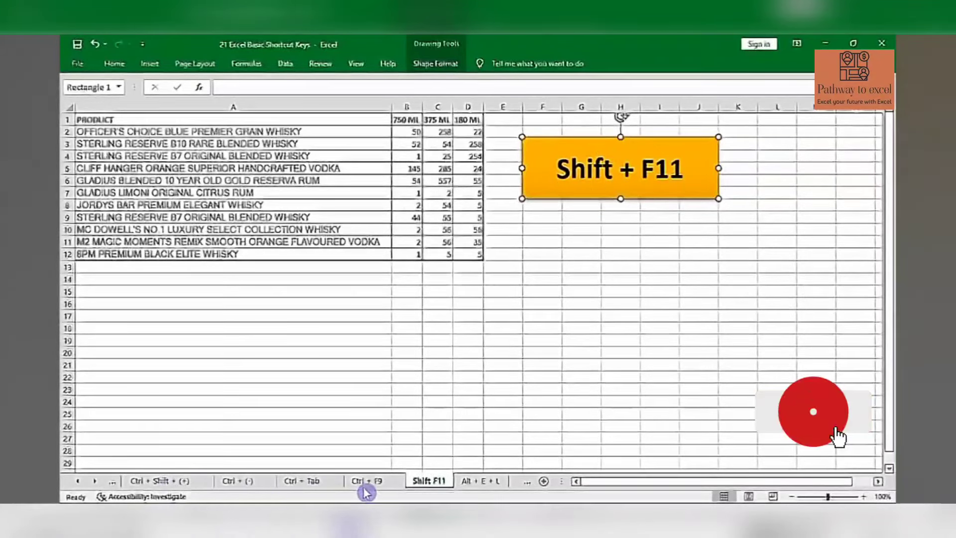
Switch to the blank Book3 workbook and add two new worksheets after Sheet1
{"action": "left_click", "coordinate": [292, 484]}
{"action": "key", "text": "ctrl+Tab"}
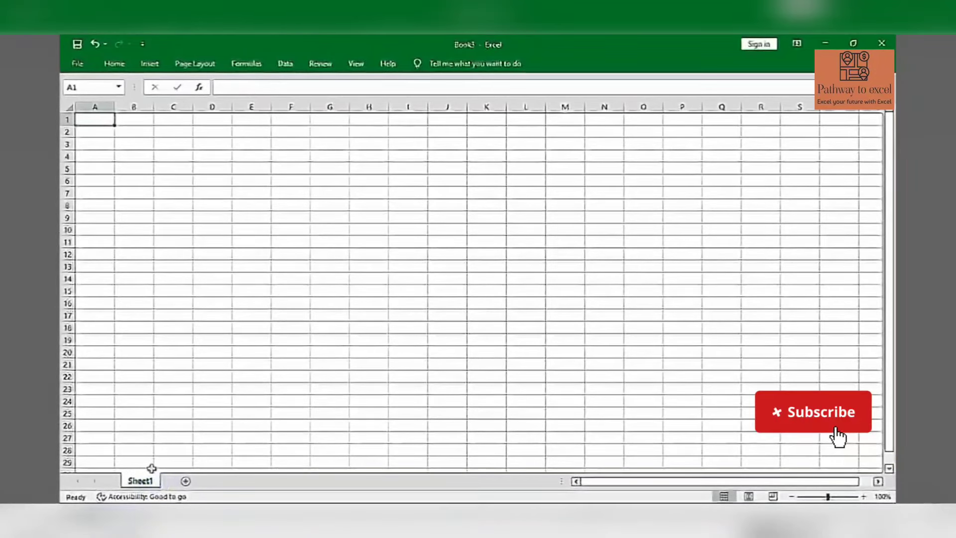
{"action": "left_click", "coordinate": [186, 482]}
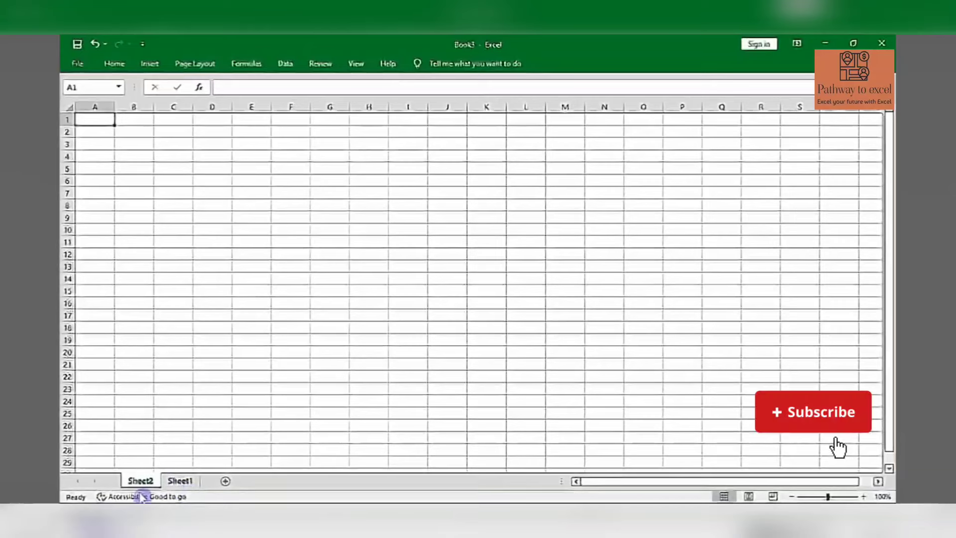
{"action": "left_click", "coordinate": [133, 450]}
{"action": "left_click", "coordinate": [143, 482]}
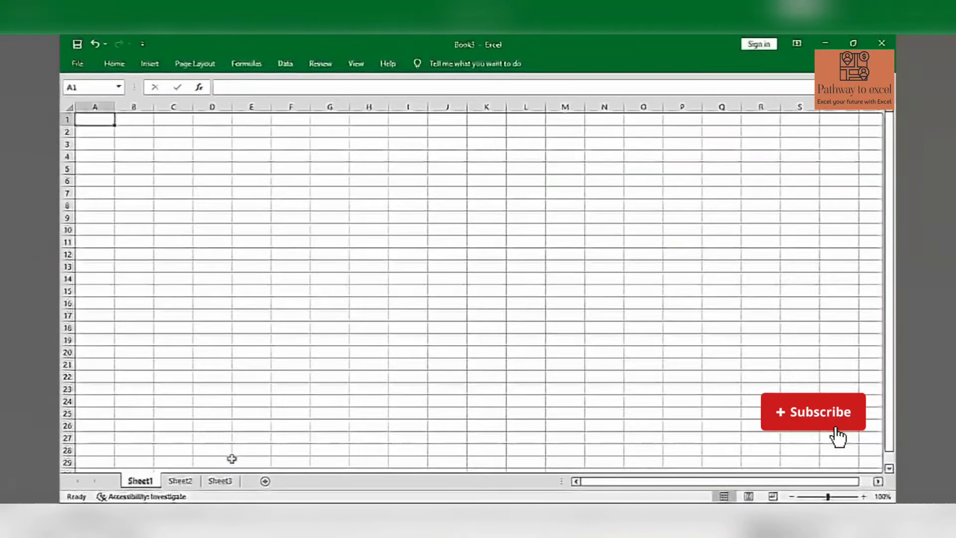
Delete the worksheet Sheet3 from the Book3 workbook
{"action": "left_click", "coordinate": [194, 482]}
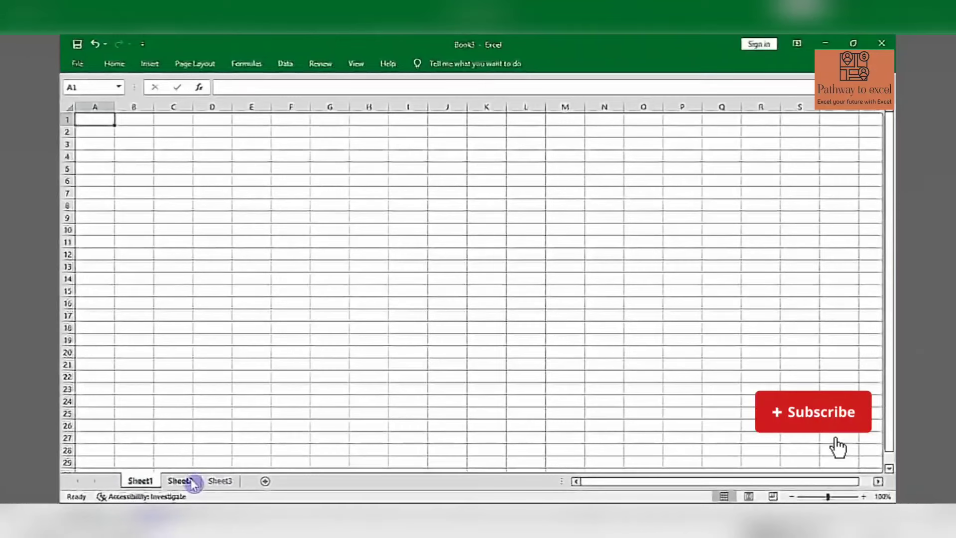
{"action": "left_click", "coordinate": [223, 481]}
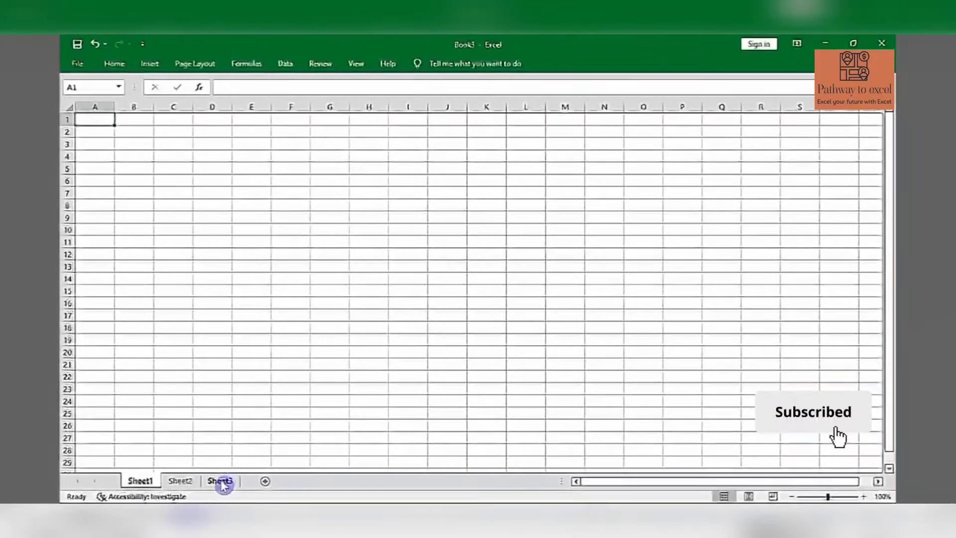
{"action": "left_click", "coordinate": [222, 482]}
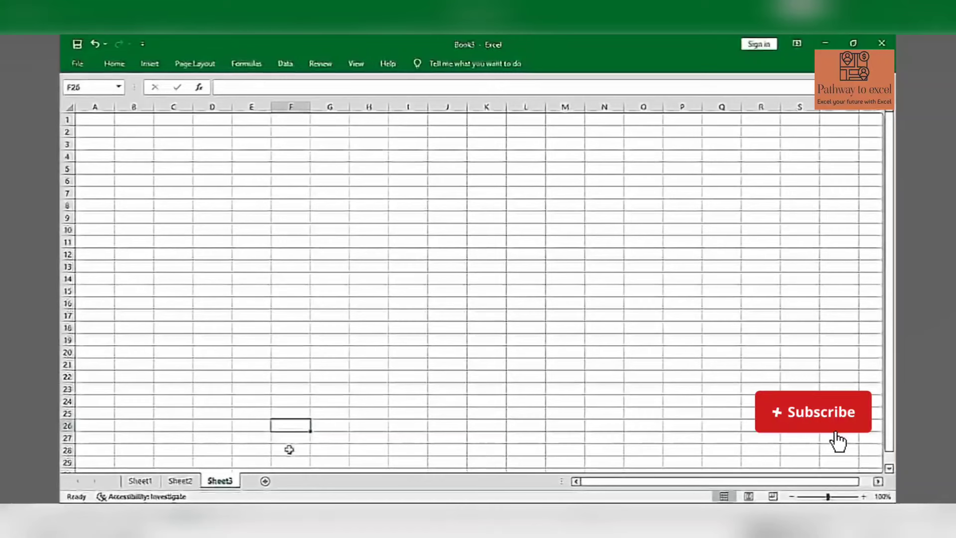
{"action": "key", "text": "alt"}
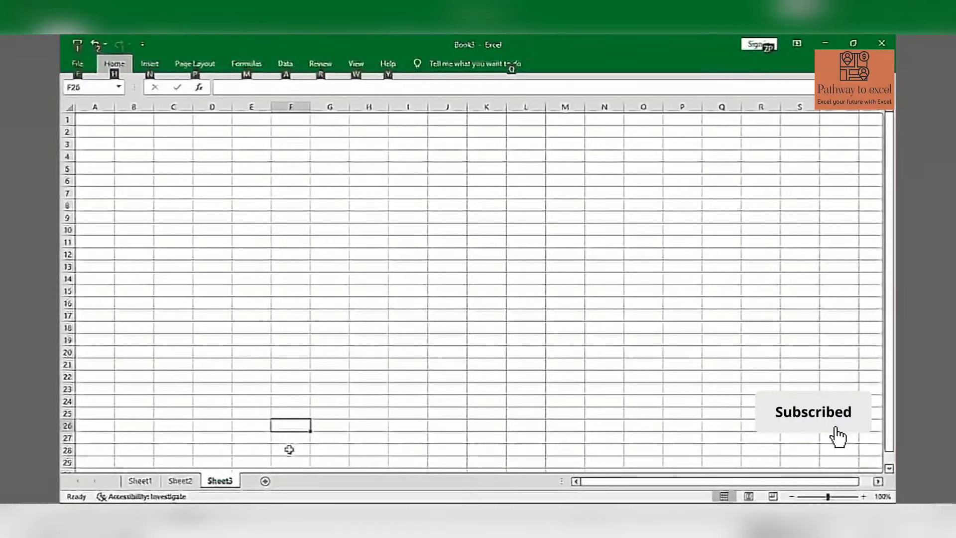
{"action": "key", "text": "h"}
{"action": "key", "text": "d"}
{"action": "key", "text": "s"}
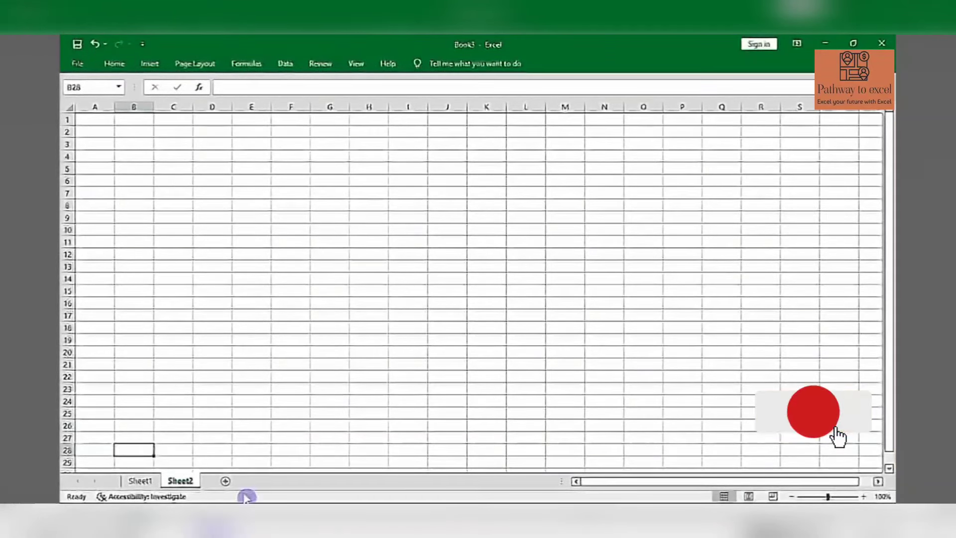
Delete the worksheet Sheet2 from the Book3 workbook, leaving only Sheet1
{"action": "left_click", "coordinate": [199, 485]}
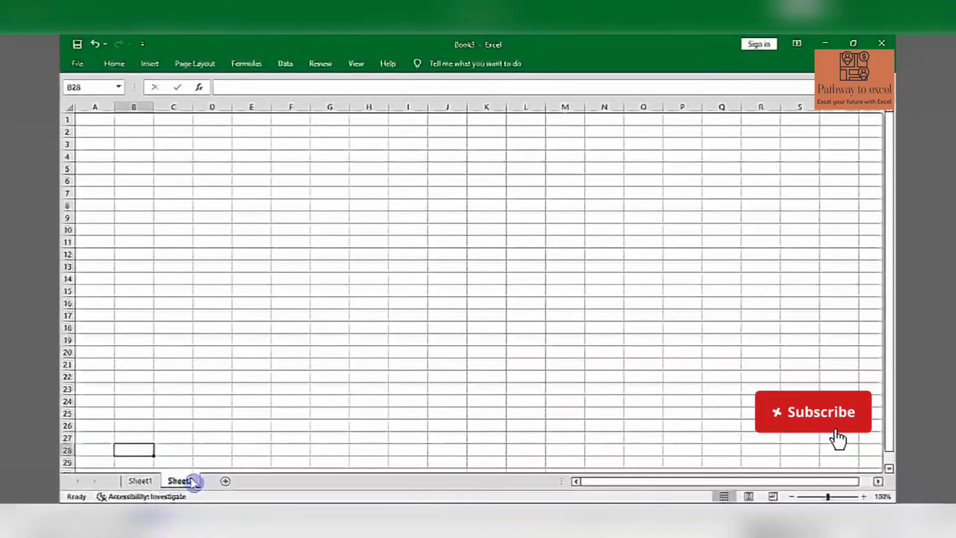
{"action": "key", "text": "alt+e"}
{"action": "key", "text": "l"}
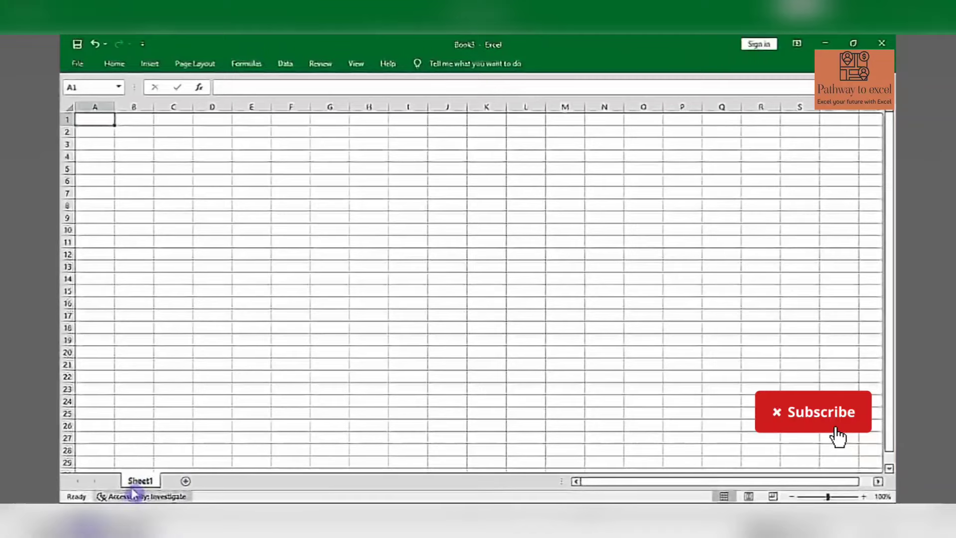
{"action": "left_click", "coordinate": [148, 482]}
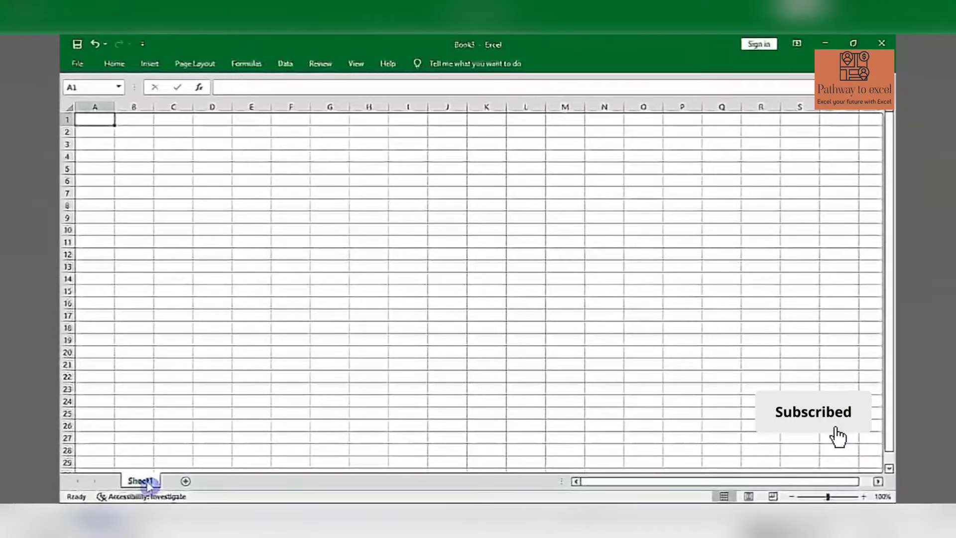
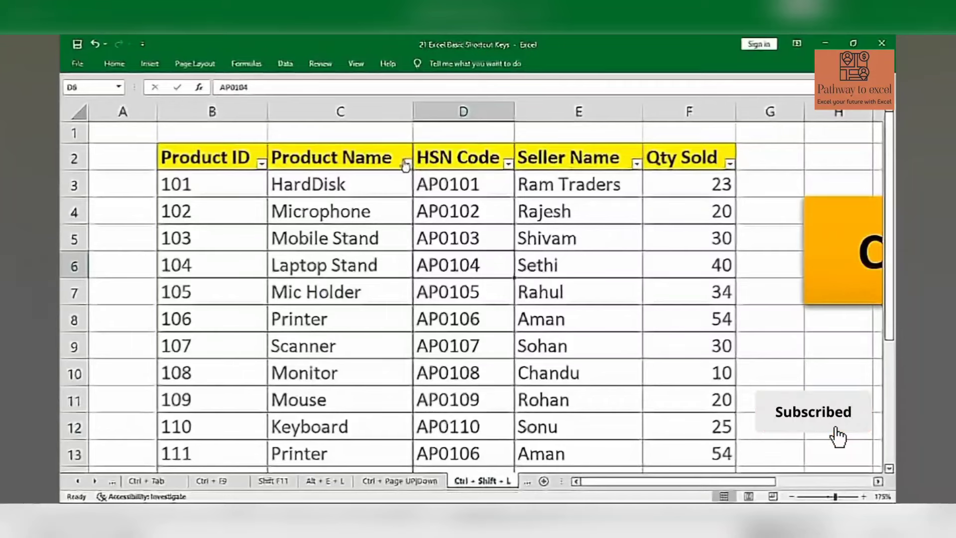
Turn off the filters in the product table's header row on the Ctrl + Shift + L sheet
{"action": "scroll", "coordinate": [425, 262], "scroll_direction": "down", "scroll_amount": 2}
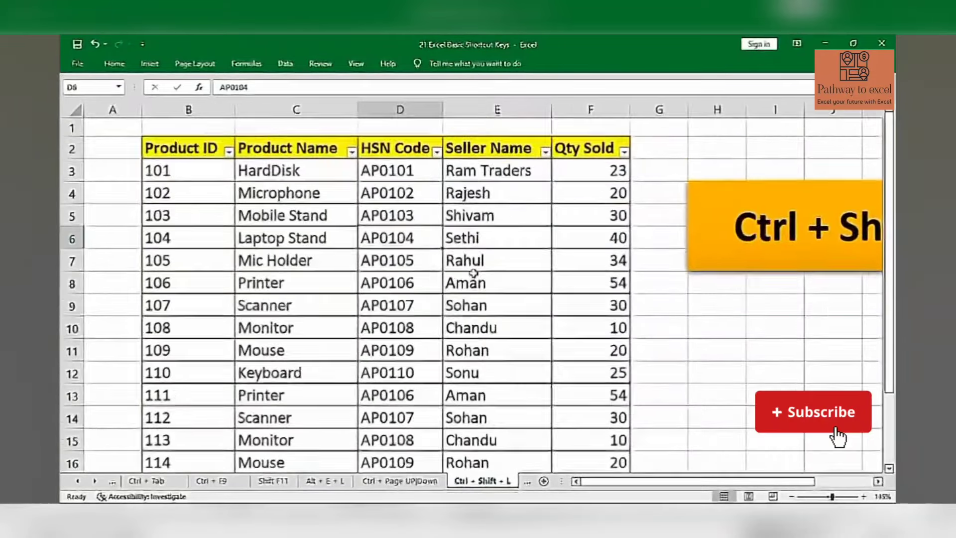
{"action": "scroll", "coordinate": [425, 261], "scroll_direction": "down", "scroll_amount": 1}
{"action": "left_click", "coordinate": [343, 185]}
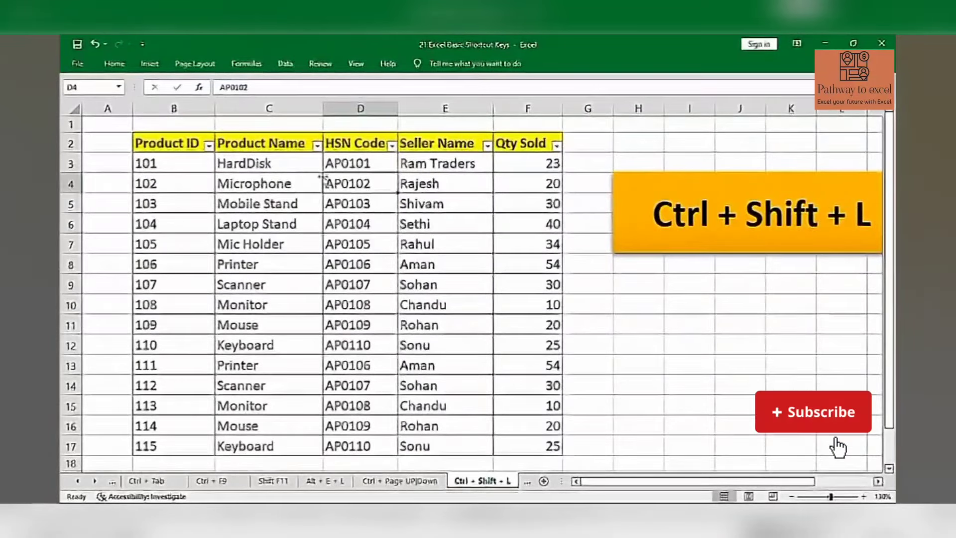
{"action": "key", "text": "ctrl+shift+l"}
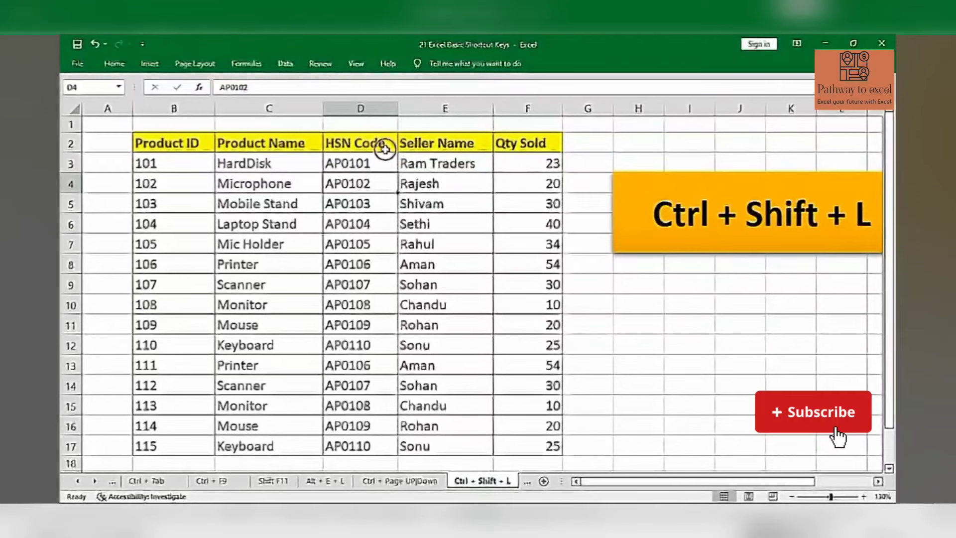
{"action": "left_click", "coordinate": [741, 235]}
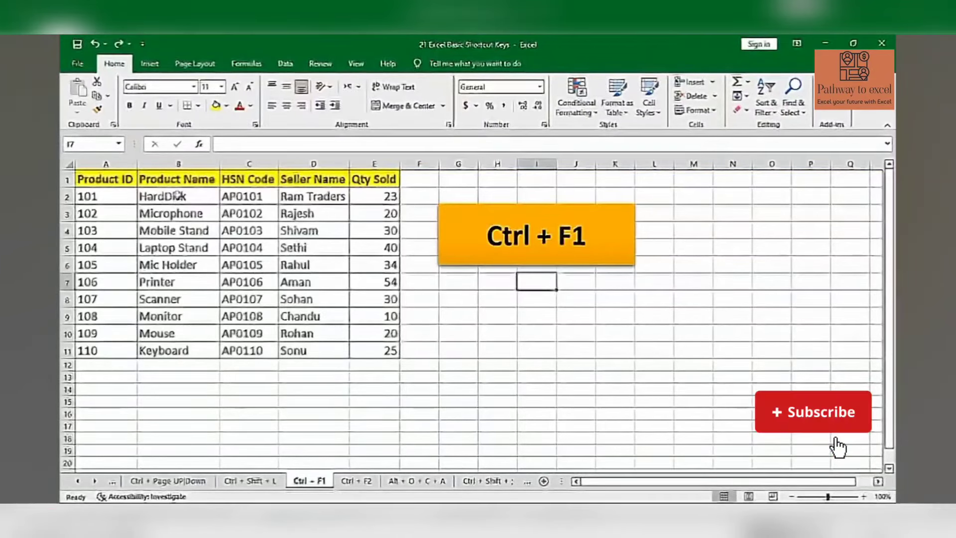
Hide the ribbon on the Ctrl + F1 sheet and show it again
{"action": "key", "text": "ctrl+F1"}
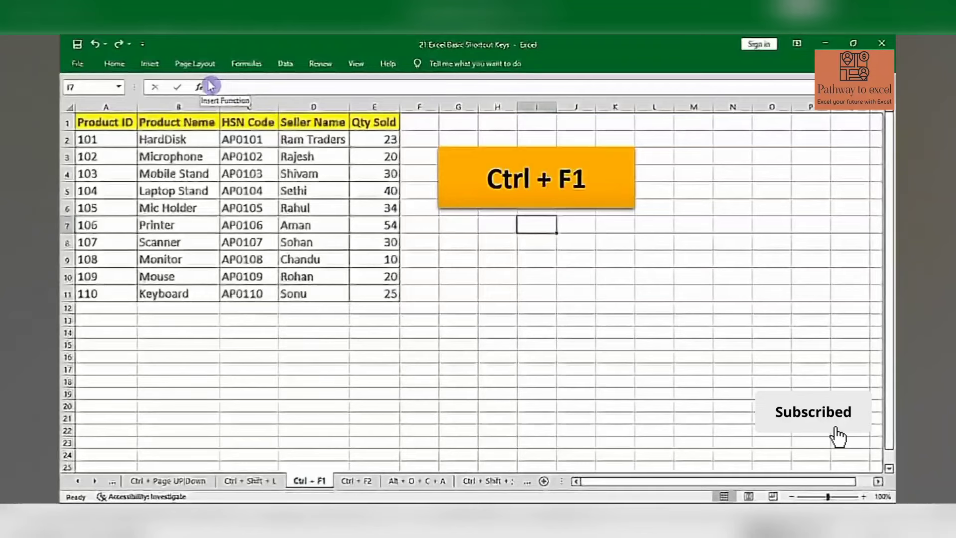
{"action": "key", "text": "ctrl+F1"}
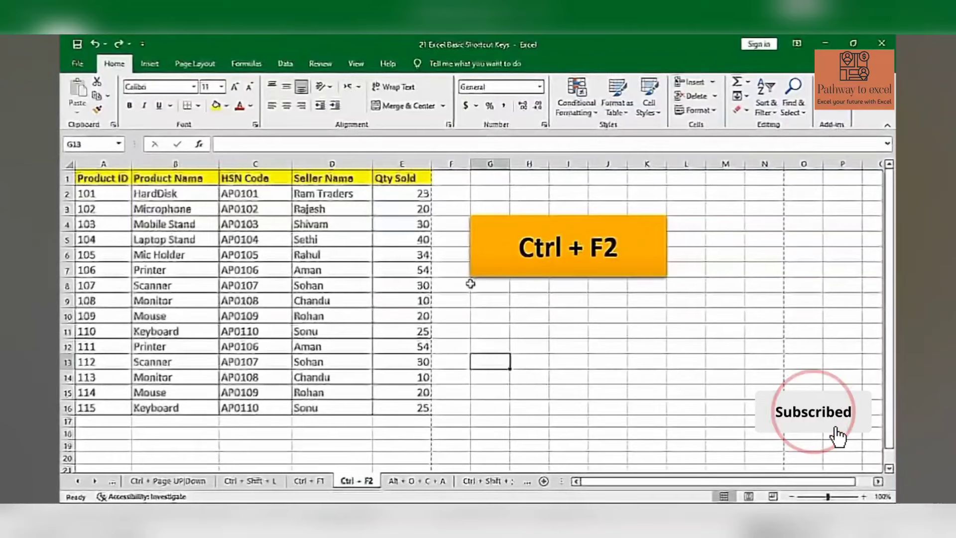
View the print preview of the product table on the Ctrl + F2 sheet and return to the worksheet
{"action": "left_click", "coordinate": [304, 256]}
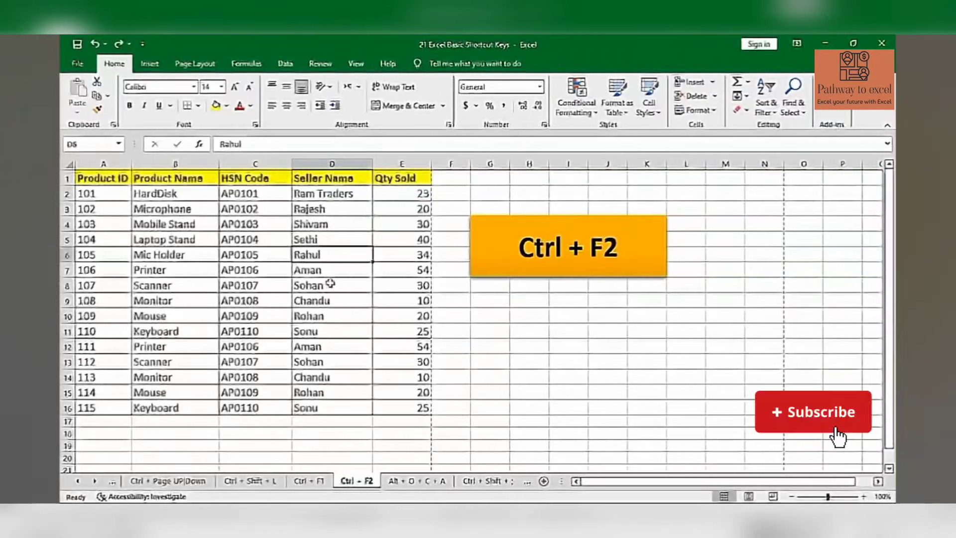
{"action": "key", "text": "ctrl+F2"}
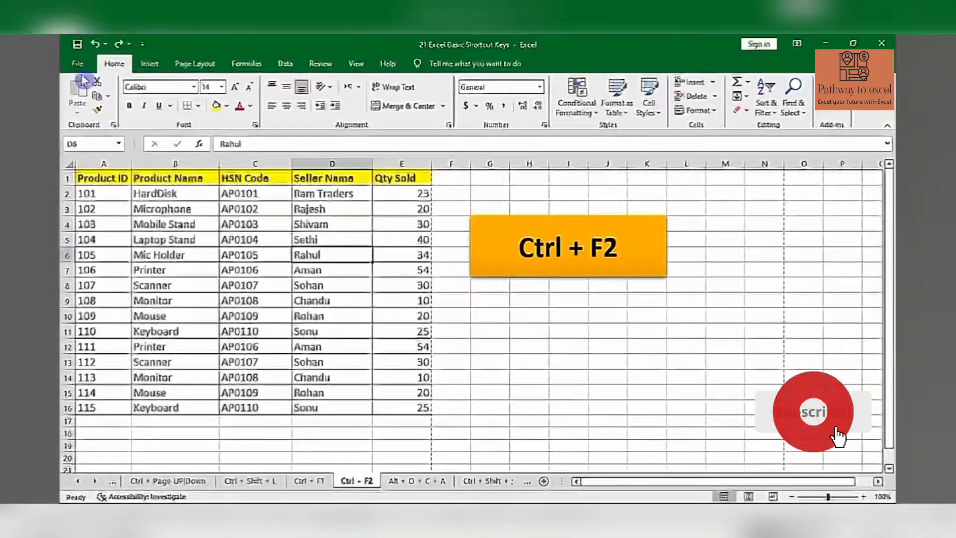
{"action": "left_click", "coordinate": [76, 70]}
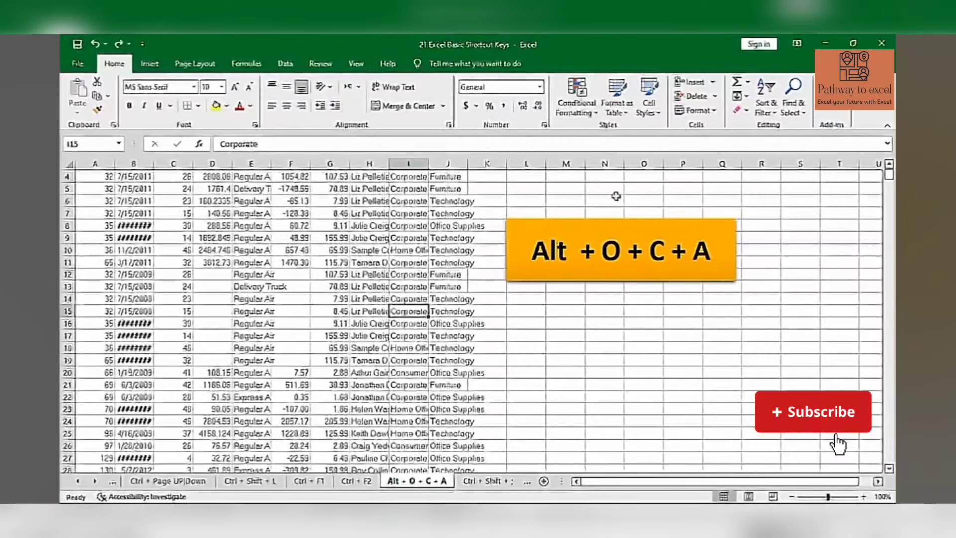
On the Alt + O + C + A sheet, AutoFit the width of column H, followed by all columns of the data
{"action": "double_click", "coordinate": [388, 160]}
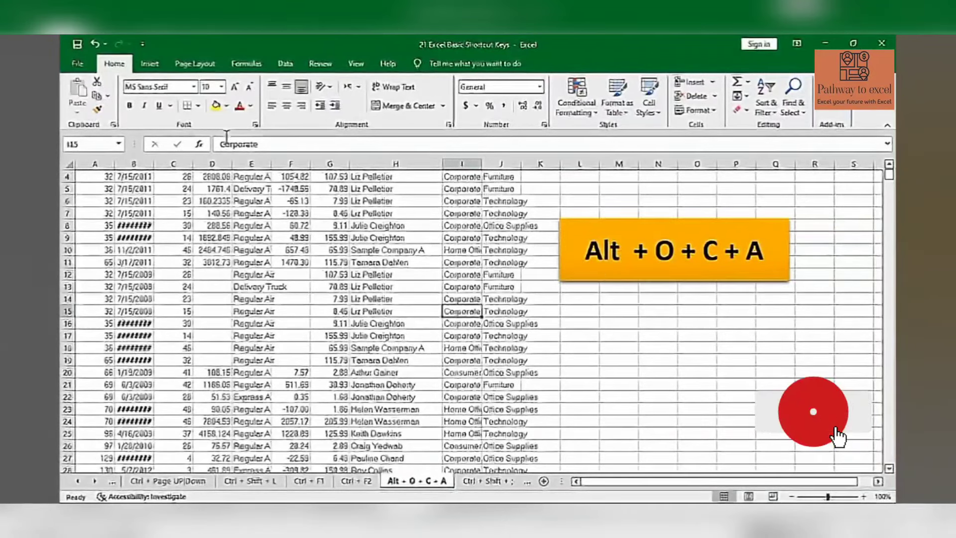
{"action": "left_click", "coordinate": [367, 228]}
{"action": "key", "text": "ctrl+a"}
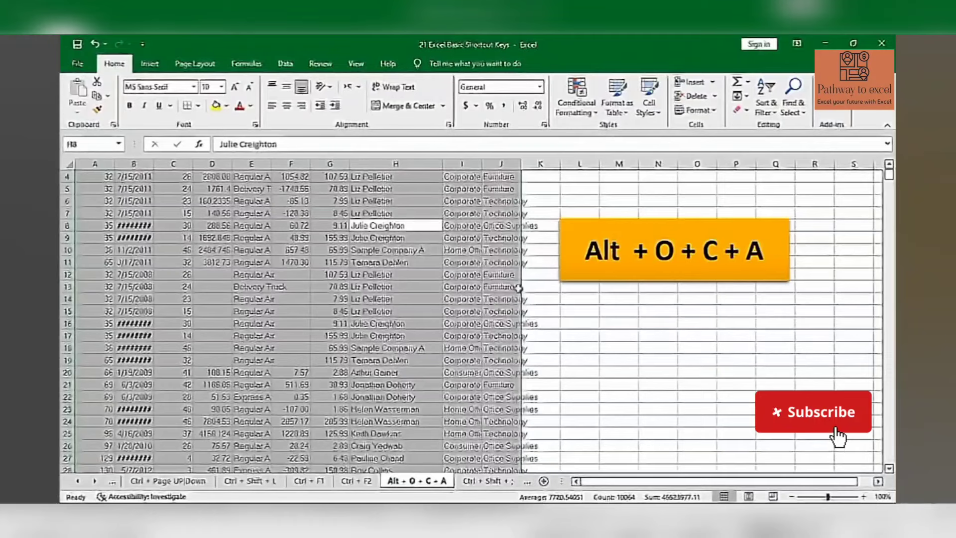
{"action": "key", "text": "alt+o"}
{"action": "key", "text": "c"}
{"action": "key", "text": "a"}
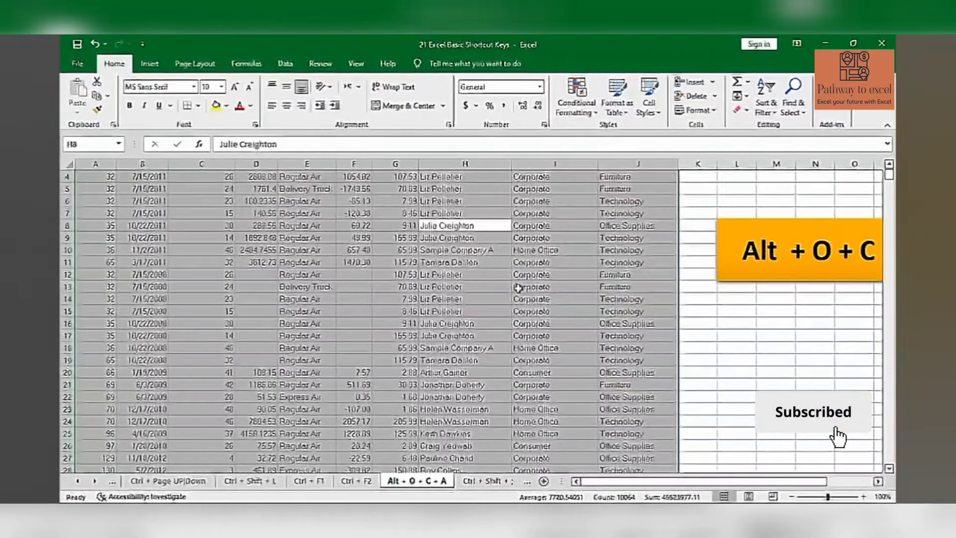
{"action": "left_click", "coordinate": [518, 287]}
{"action": "scroll", "coordinate": [518, 279], "scroll_direction": "up", "scroll_amount": 1}
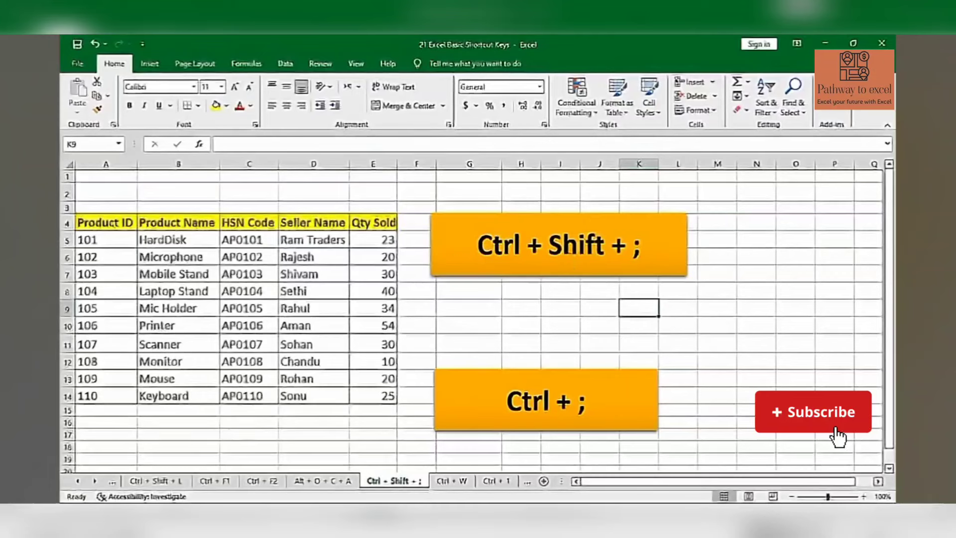
On the Ctrl + Shift + ; sheet, insert the current time in cell G2 and give the cell a yellow fill
{"action": "left_click", "coordinate": [463, 199]}
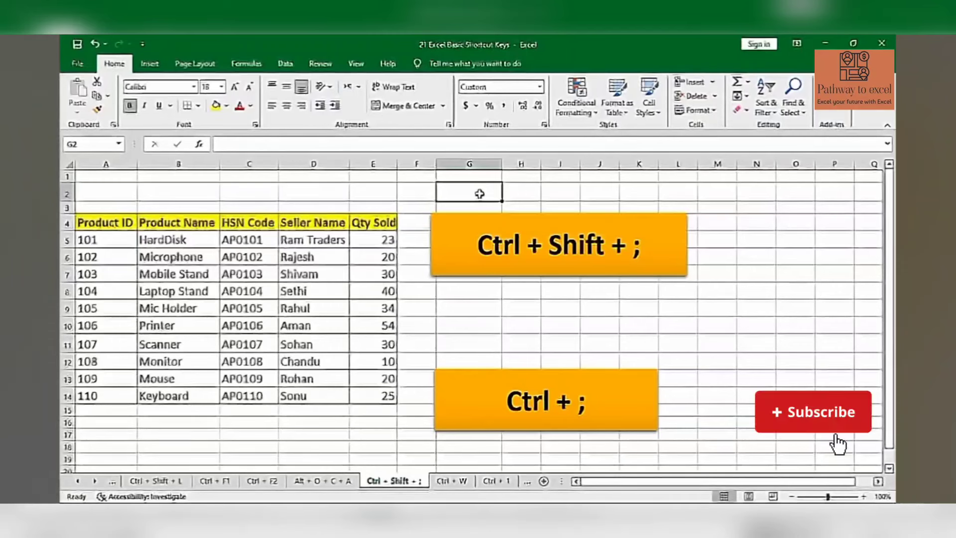
{"action": "key", "text": "ctrl+shift+semicolon"}
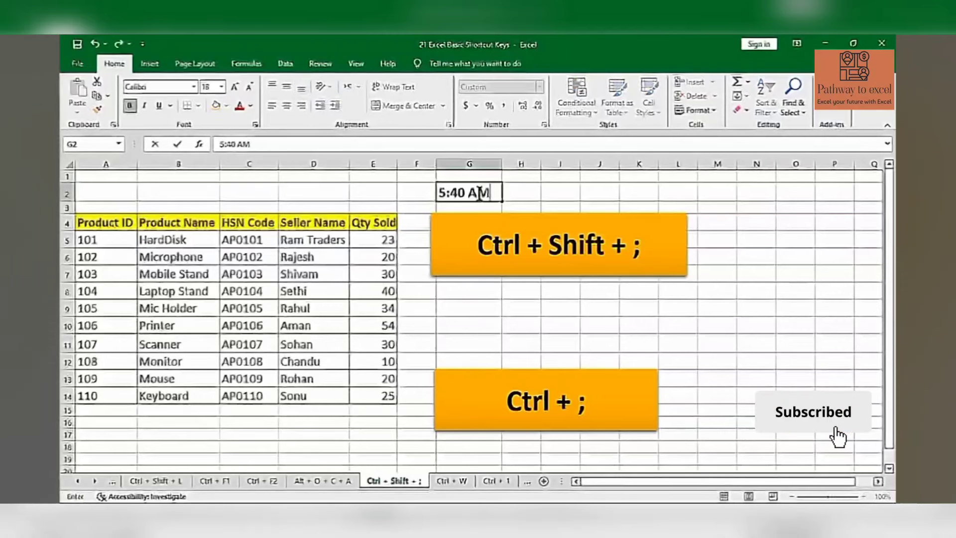
{"action": "key", "text": "Tab"}
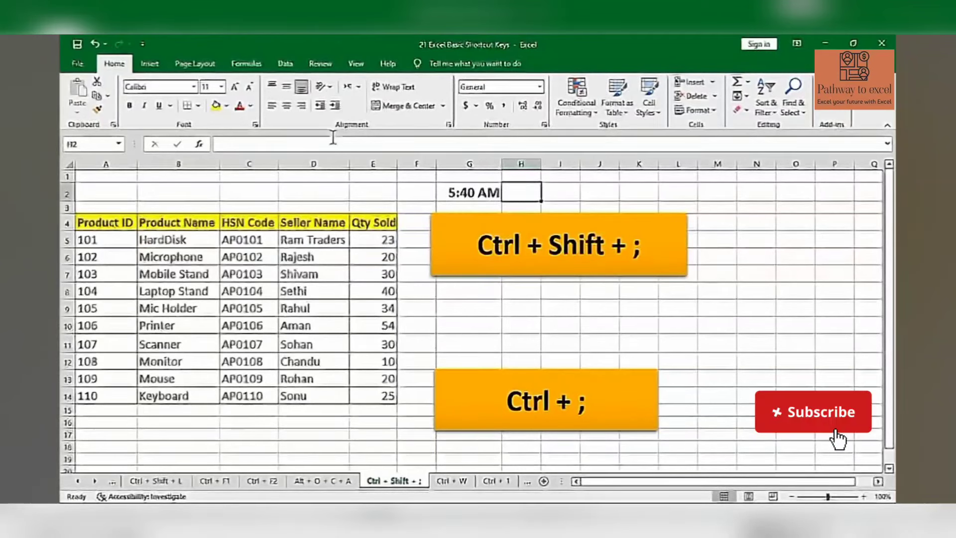
{"action": "key", "text": "Left"}
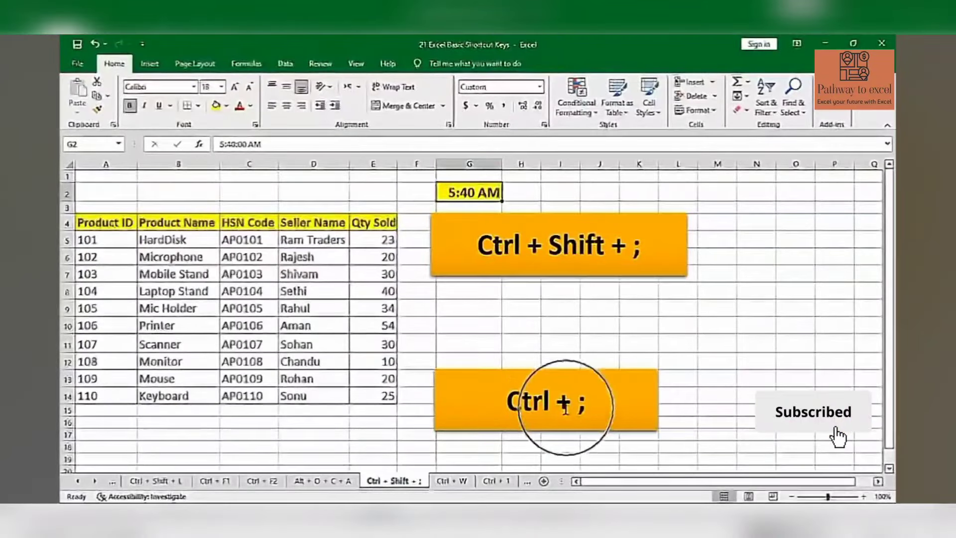
Insert the current date in cell G11 and AutoFit the width of column G
{"action": "left_click", "coordinate": [472, 345]}
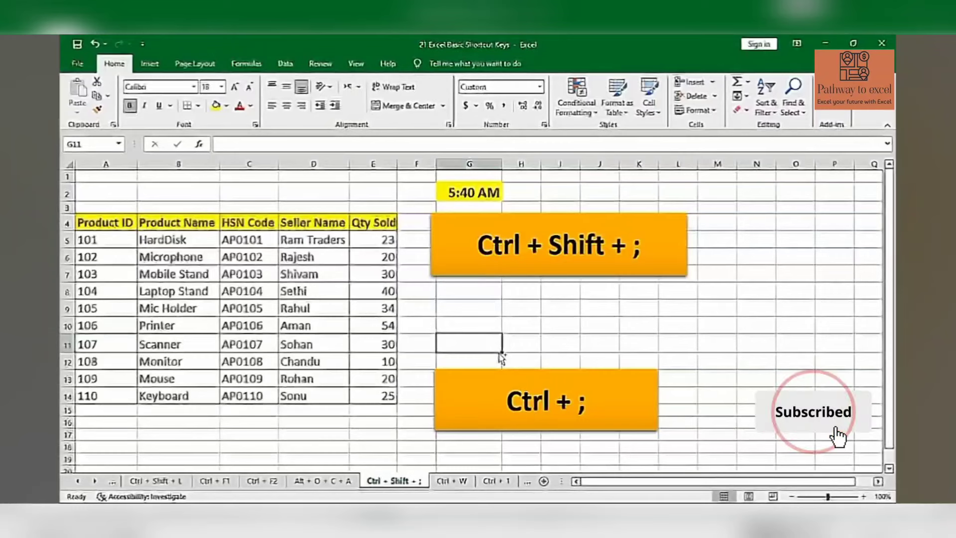
{"action": "key", "text": "ctrl+semicolon"}
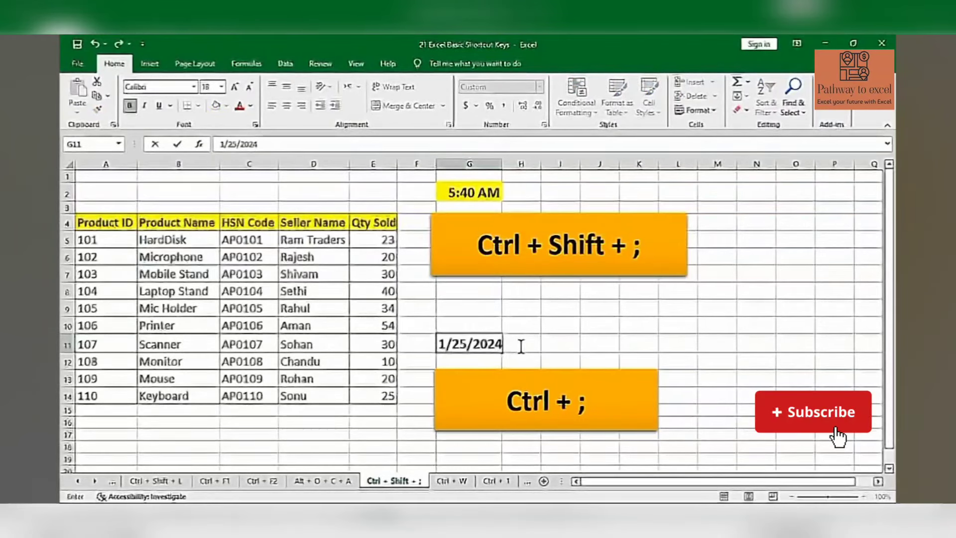
{"action": "left_click", "coordinate": [570, 348]}
{"action": "left_click", "coordinate": [466, 341]}
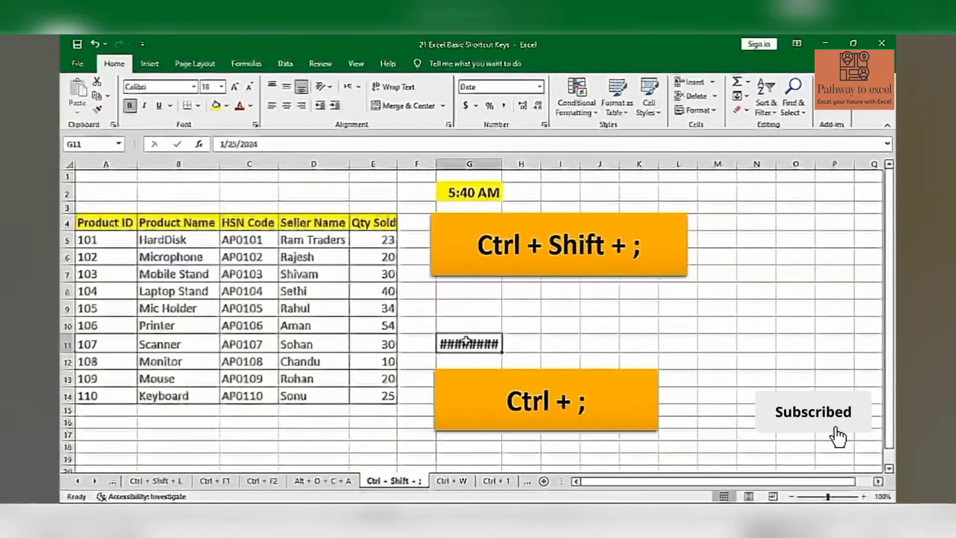
{"action": "double_click", "coordinate": [502, 166]}
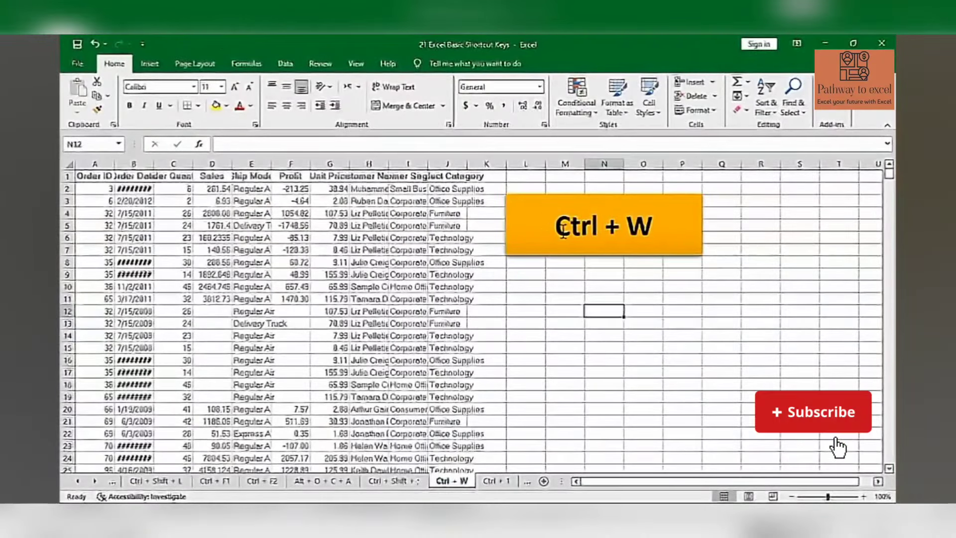
Switch from the Ctrl + W sheet to the blank Book1 workbook and close that workbook
{"action": "key", "text": "alt+Tab"}
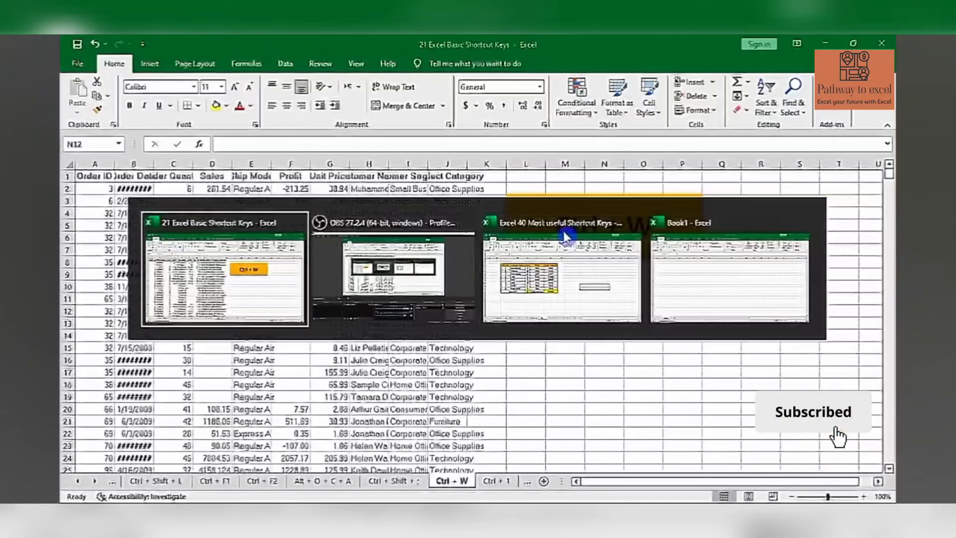
{"action": "key", "text": "Escape"}
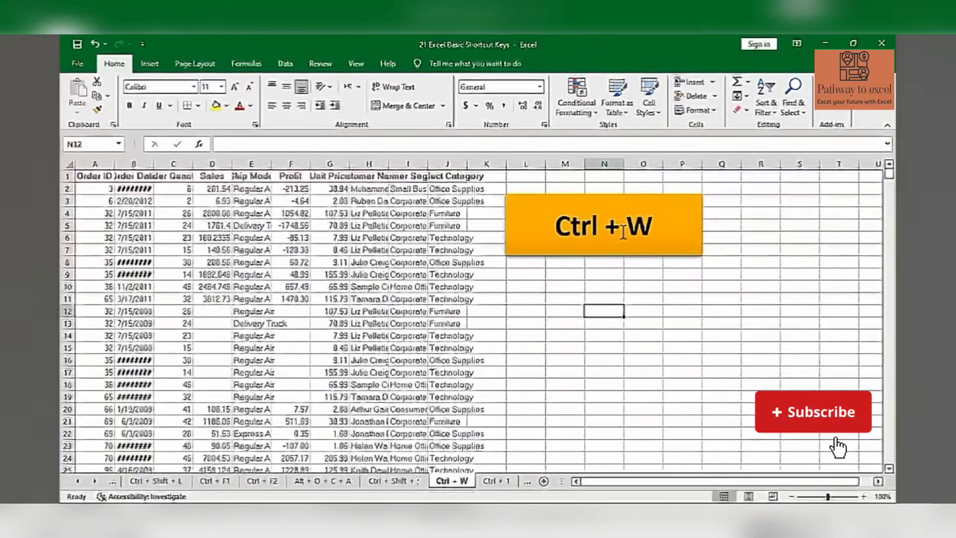
{"action": "key", "text": "alt+Tab"}
{"action": "key", "text": "alt+Tab"}
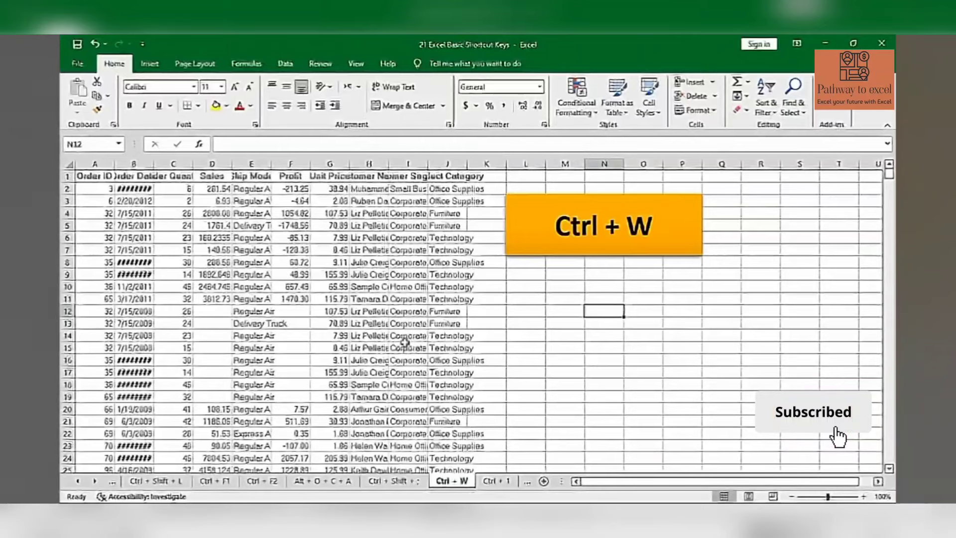
{"action": "key", "text": "alt+Tab"}
{"action": "key", "text": "Tab"}
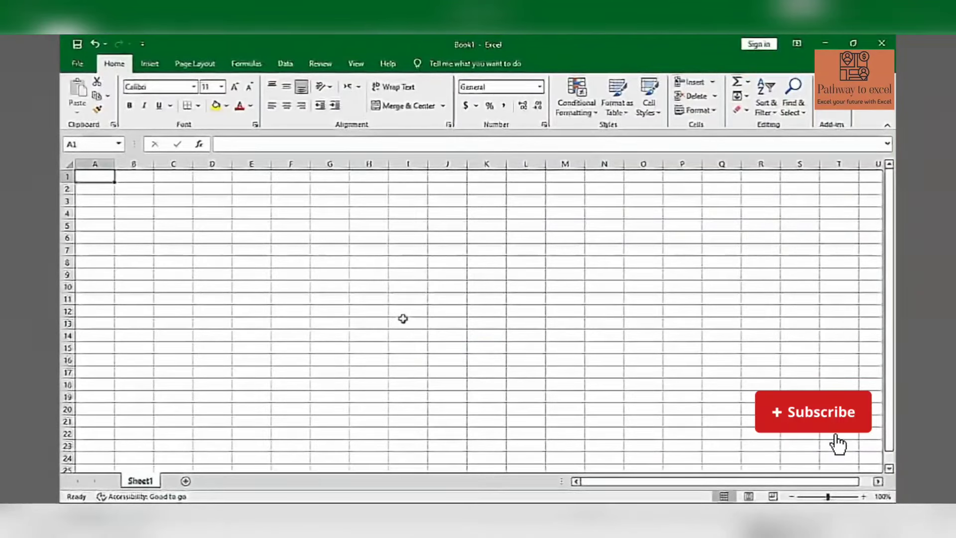
{"action": "key", "text": "ctrl+w"}
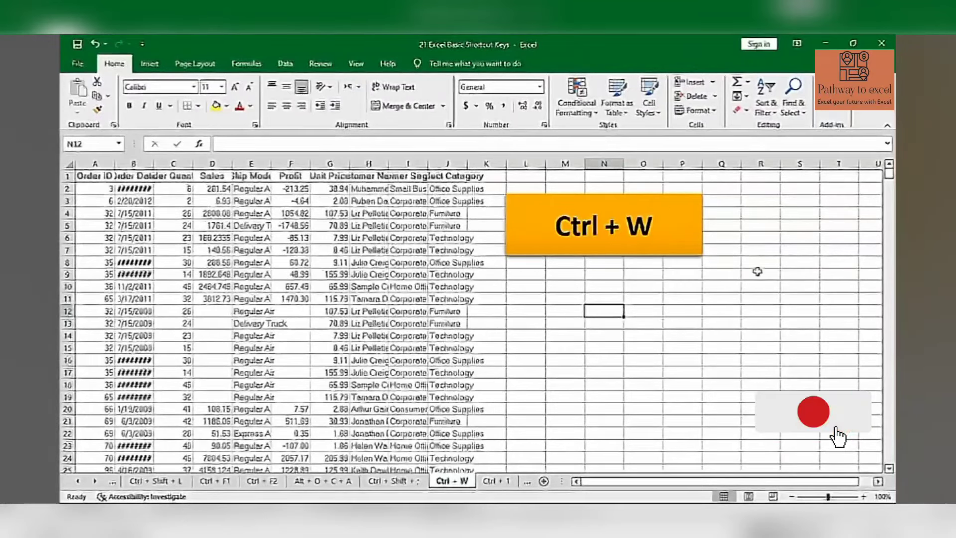
Try to close the 21 Excel Basic Shortcut Keys workbook from the Ctrl + W sheet
{"action": "left_click", "coordinate": [601, 278]}
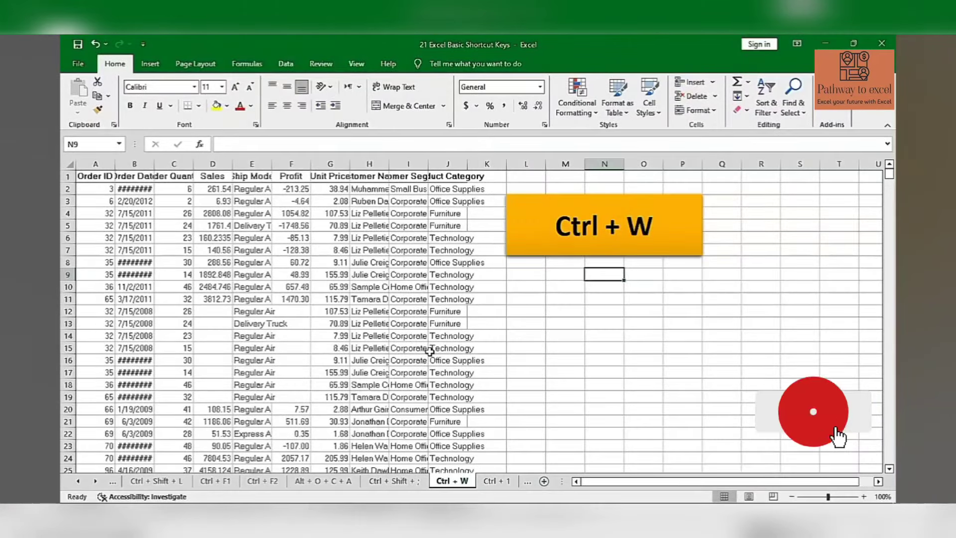
{"action": "key", "text": "ctrl+w"}
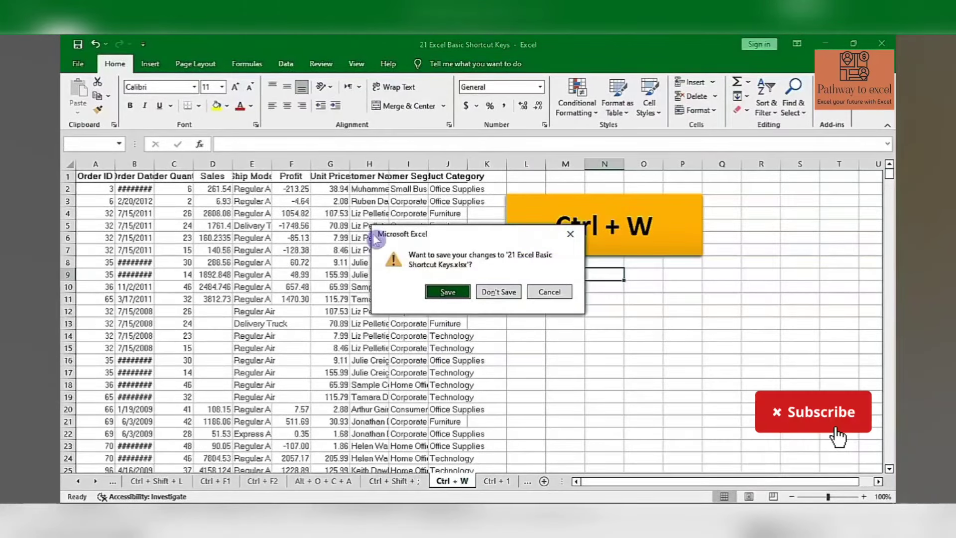
{"action": "left_click", "coordinate": [492, 294]}
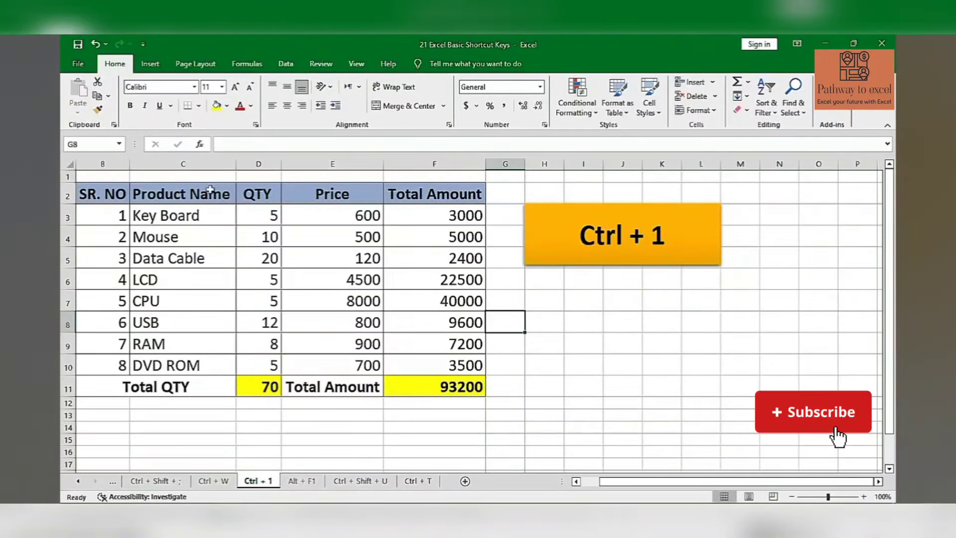
{"action": "left_click_drag", "start_coordinate": [252, 219], "coordinate": [259, 368]}
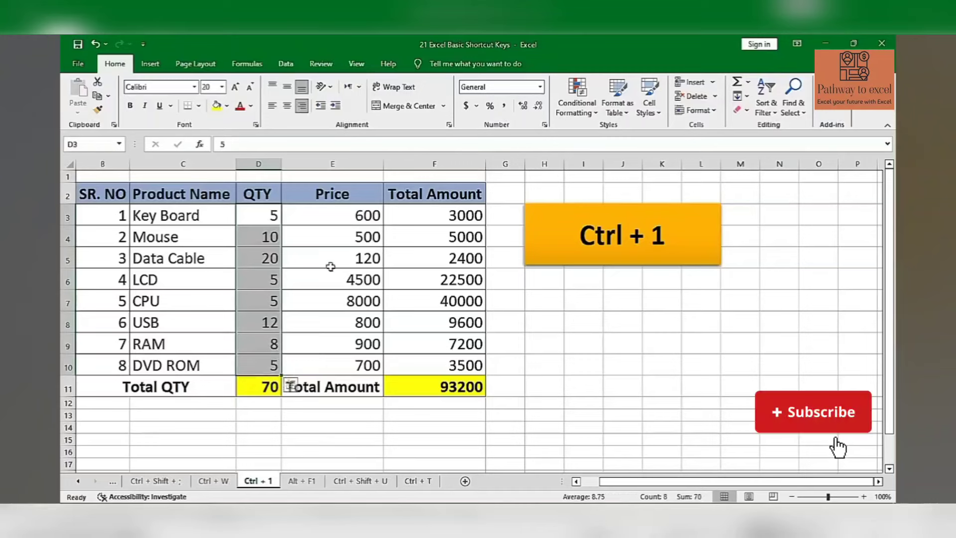
{"action": "left_click_drag", "start_coordinate": [332, 211], "coordinate": [365, 343]}
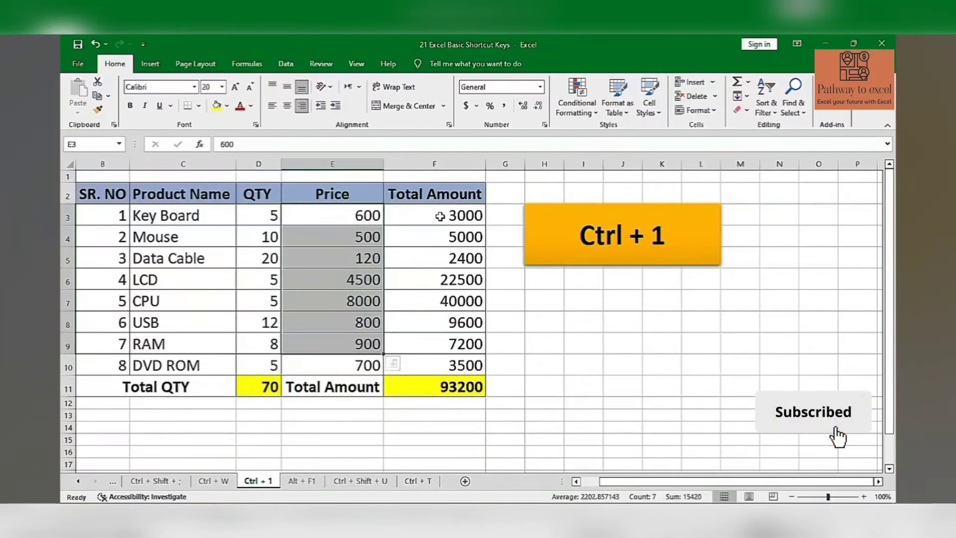
{"action": "left_click_drag", "start_coordinate": [434, 214], "coordinate": [433, 386]}
{"action": "left_click", "coordinate": [438, 280]}
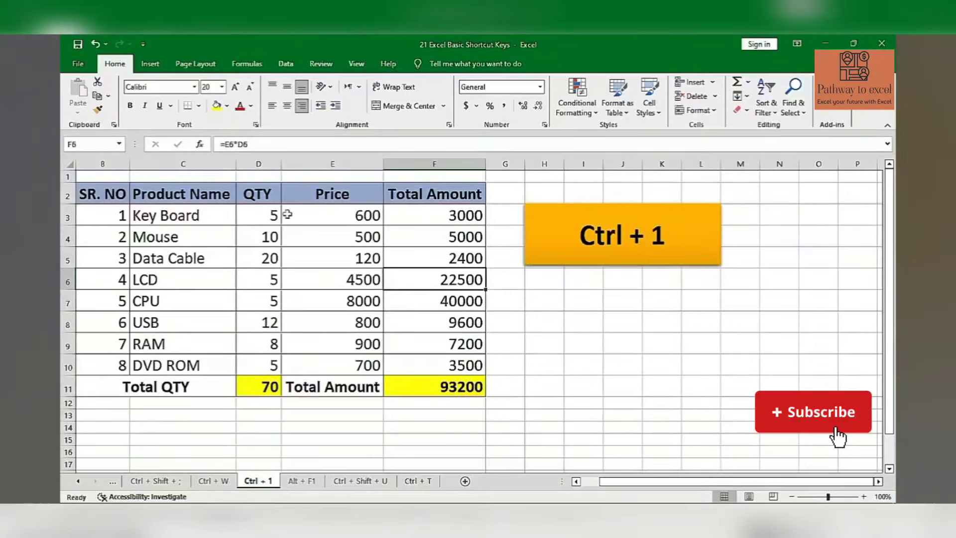
On the Ctrl + 1 sheet, format the QTY values in D3:D10 as Number with 2 decimal places
{"action": "left_click_drag", "start_coordinate": [271, 214], "coordinate": [268, 362]}
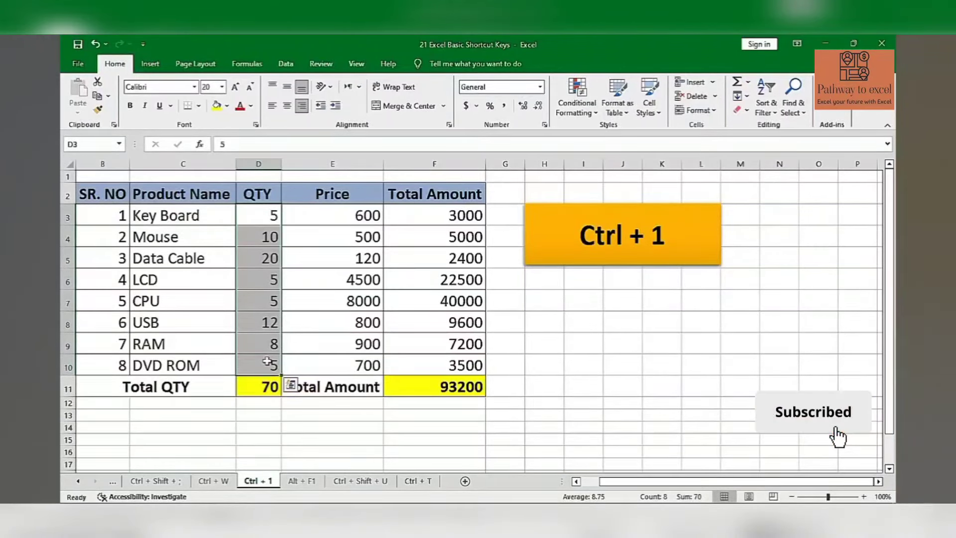
{"action": "key", "text": "ctrl+1"}
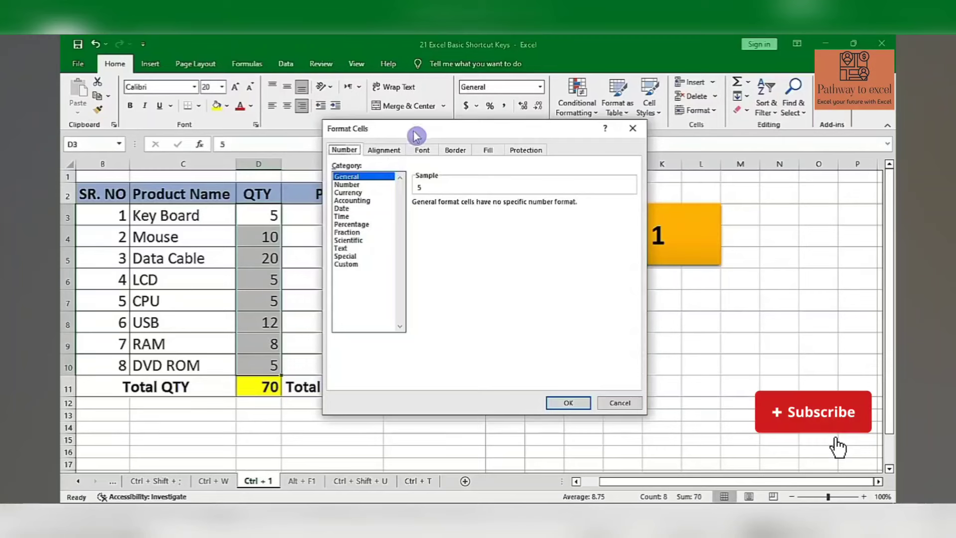
{"action": "left_click_drag", "start_coordinate": [411, 130], "coordinate": [419, 132]}
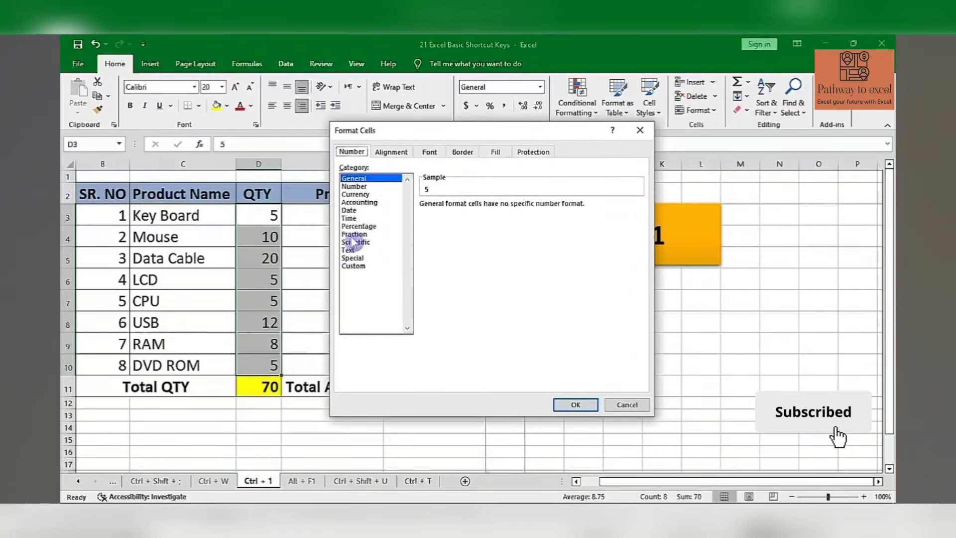
{"action": "left_click", "coordinate": [355, 194]}
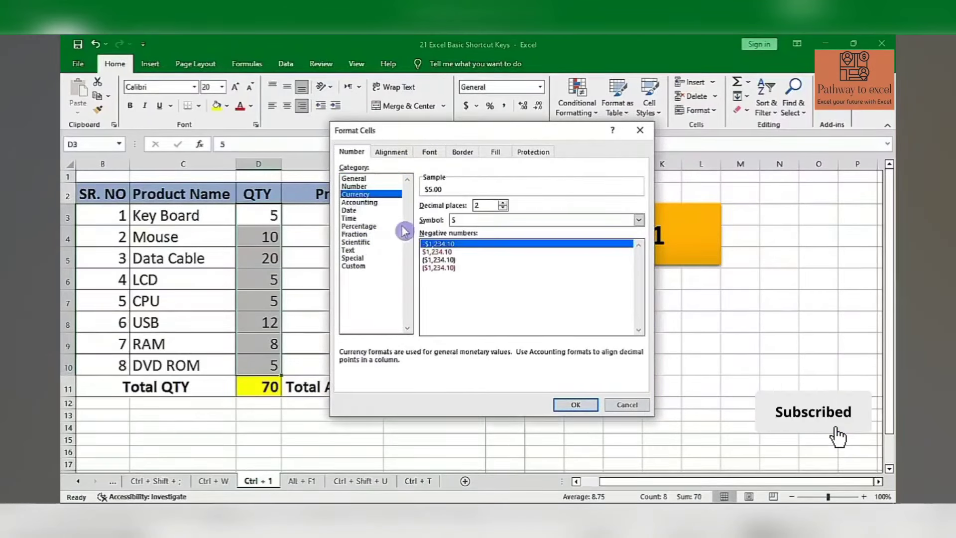
{"action": "left_click", "coordinate": [370, 204]}
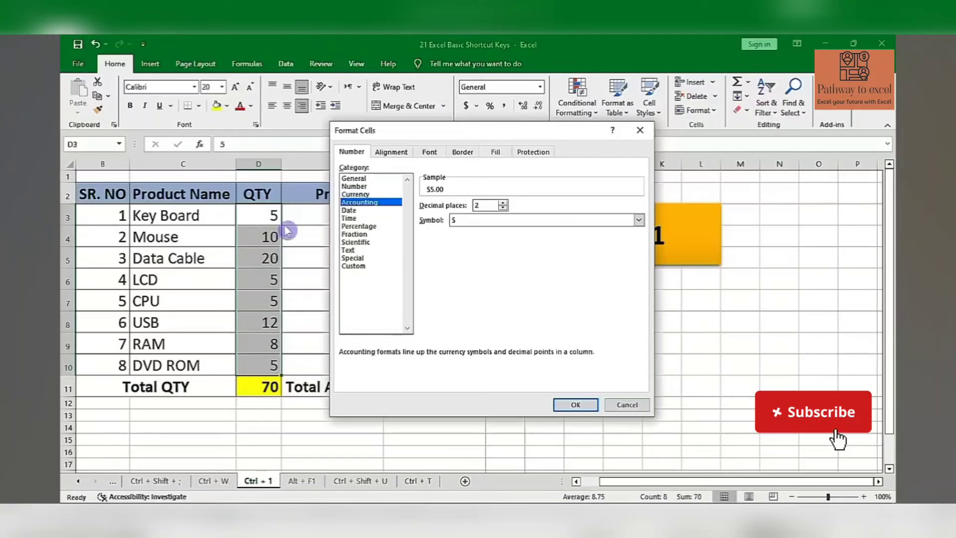
{"action": "left_click", "coordinate": [354, 186]}
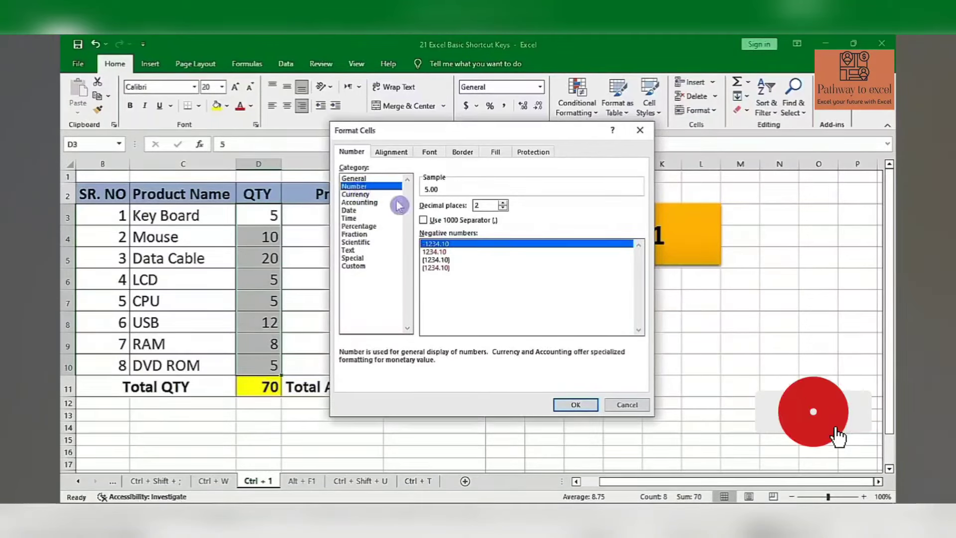
{"action": "left_click", "coordinate": [577, 405]}
{"action": "key", "text": "Down"}
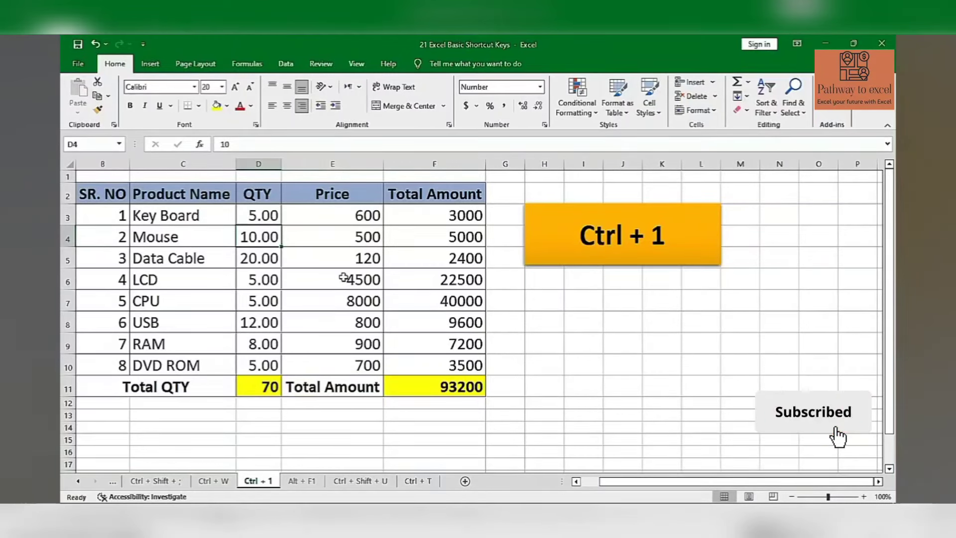
{"action": "key", "text": "ctrl+1"}
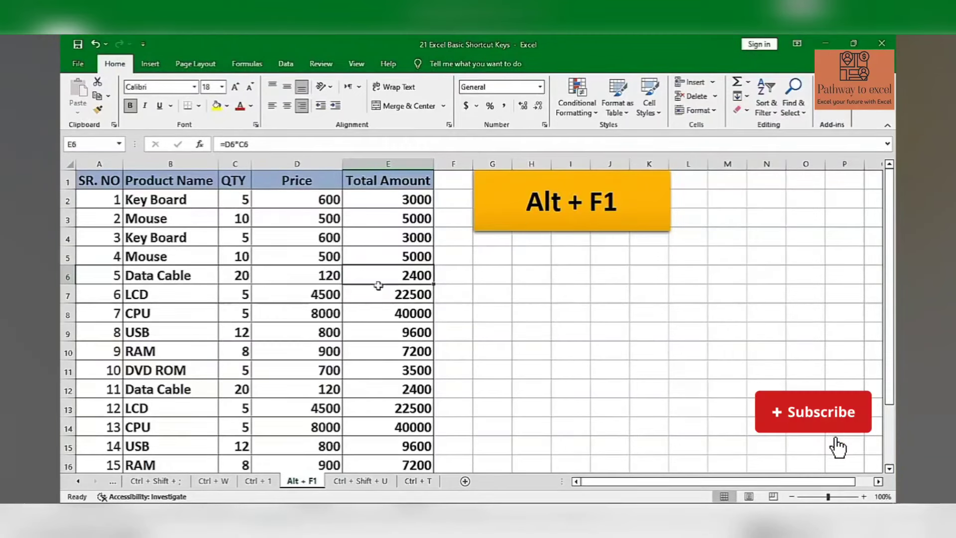
Select cell D5 in the Price column of the product table on the Alt + F1 sheet
{"action": "left_click", "coordinate": [282, 262]}
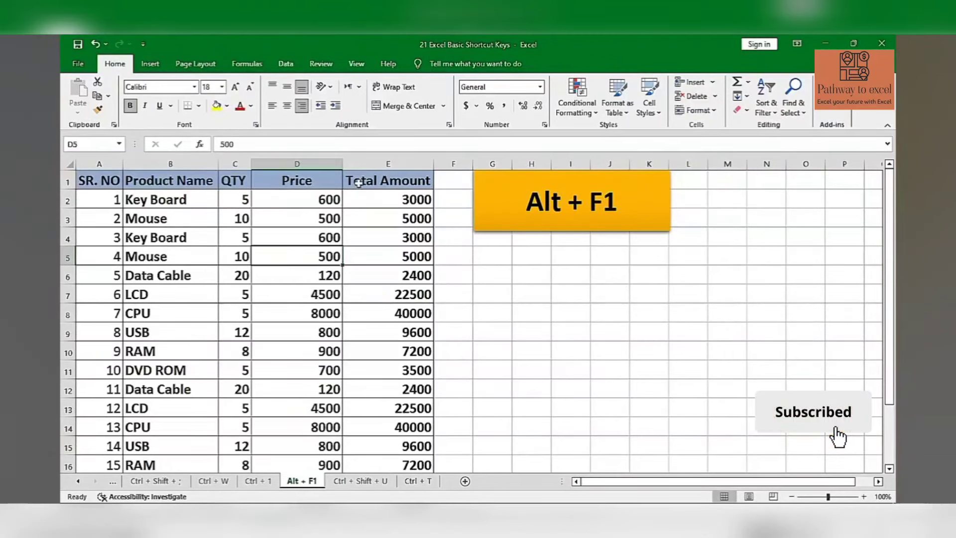